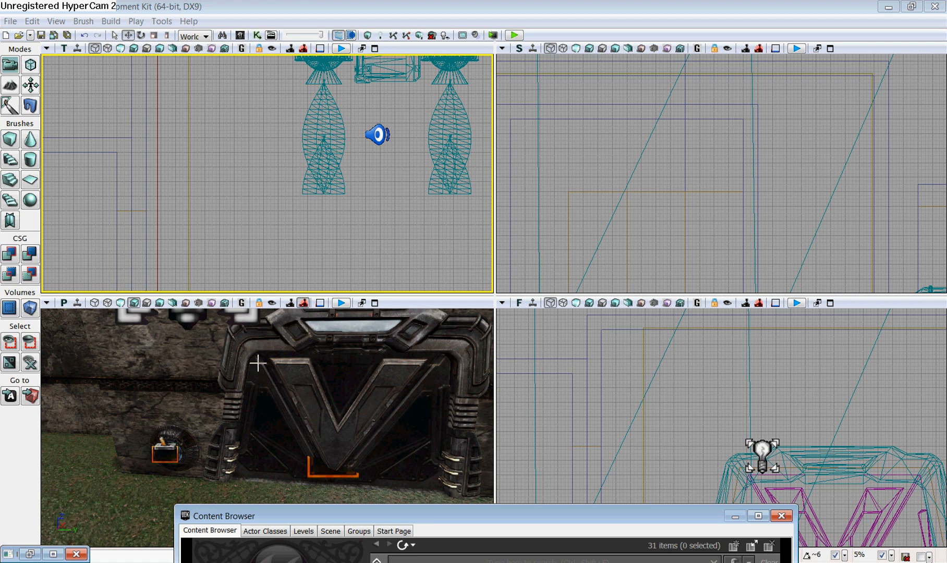
Maximize the perspective viewport with the V-marked door in view.
{"action": "left_click_drag", "start_coordinate": [365, 402], "coordinate": [356, 365]}
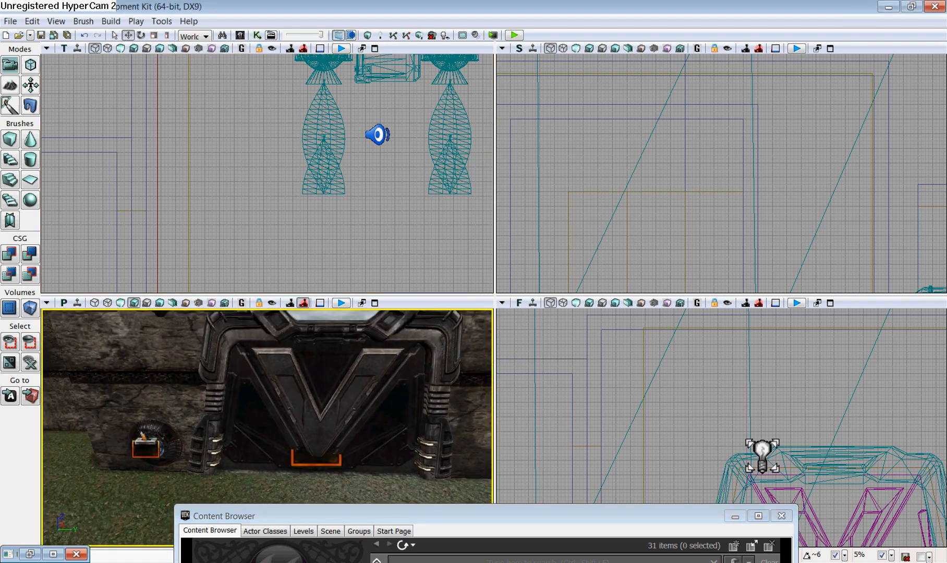
{"action": "left_click", "coordinate": [374, 303]}
{"action": "mouse_move", "coordinate": [380, 306]}
{"action": "left_mouse_down"}
{"action": "mouse_move", "coordinate": [381, 315]}
{"action": "mouse_move", "coordinate": [380, 302]}
{"action": "left_mouse_up"}
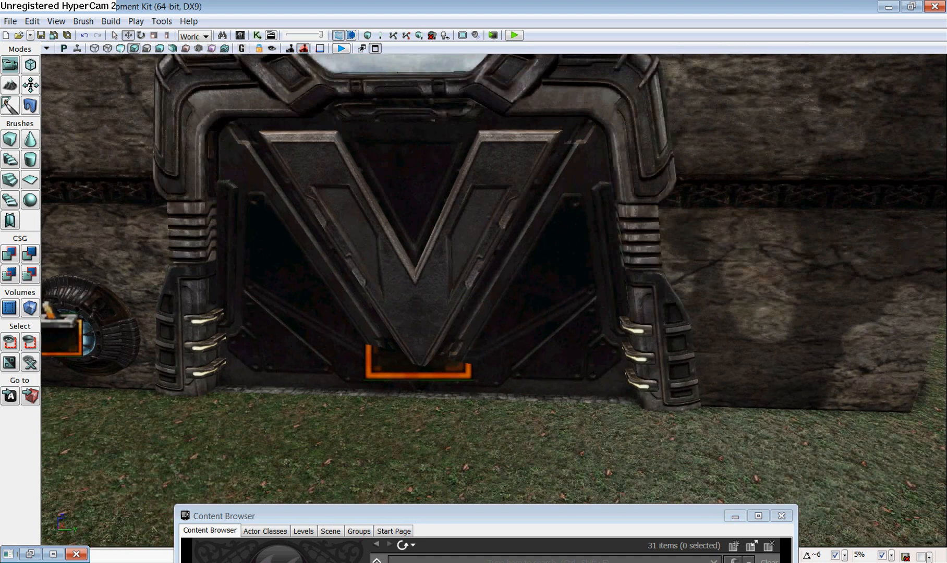
Select the V-marked door, switch the viewport to wireframe, and open the door's InterpActor properties.
{"action": "right_click_drag", "start_coordinate": [381, 307], "coordinate": [375, 292]}
{"action": "left_click", "coordinate": [499, 266]}
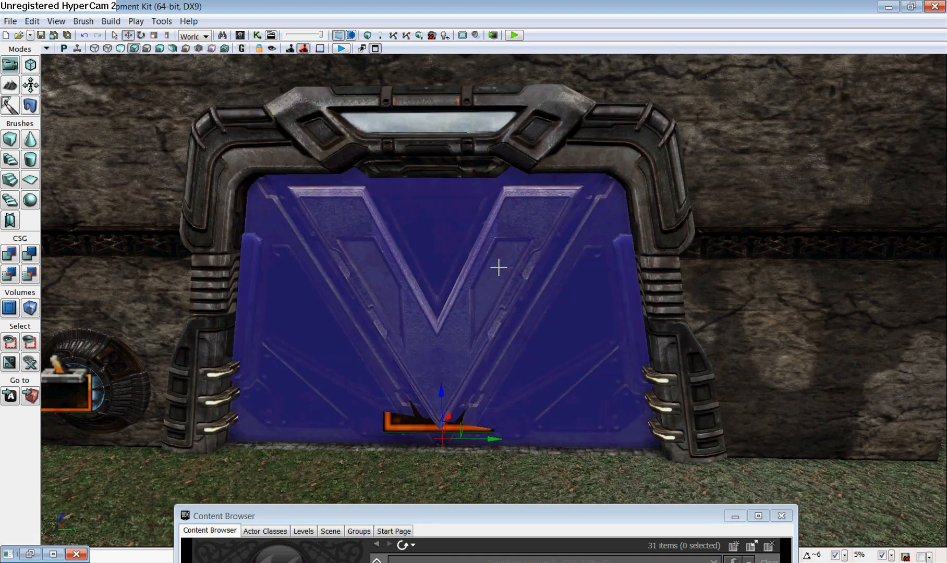
{"action": "left_click", "coordinate": [94, 48]}
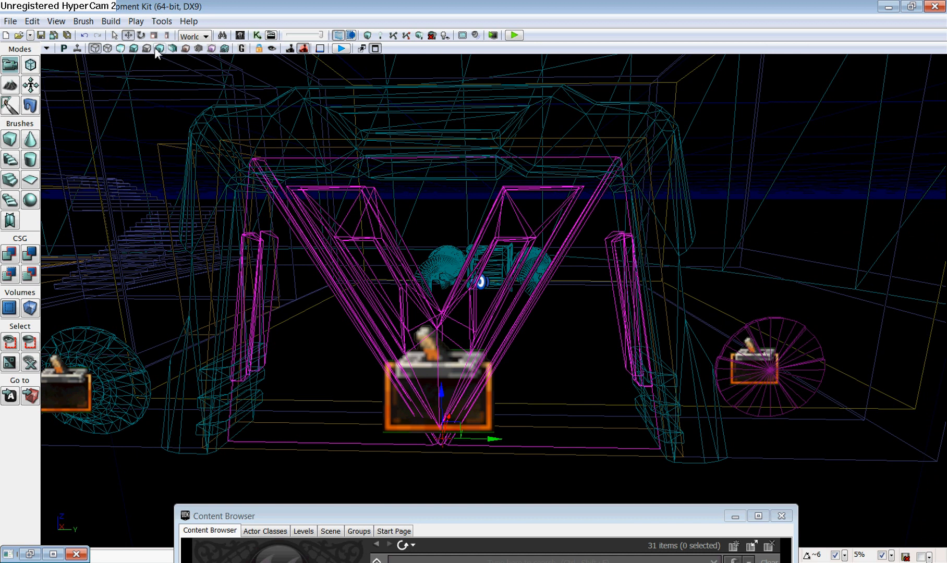
{"action": "double_click", "coordinate": [329, 265]}
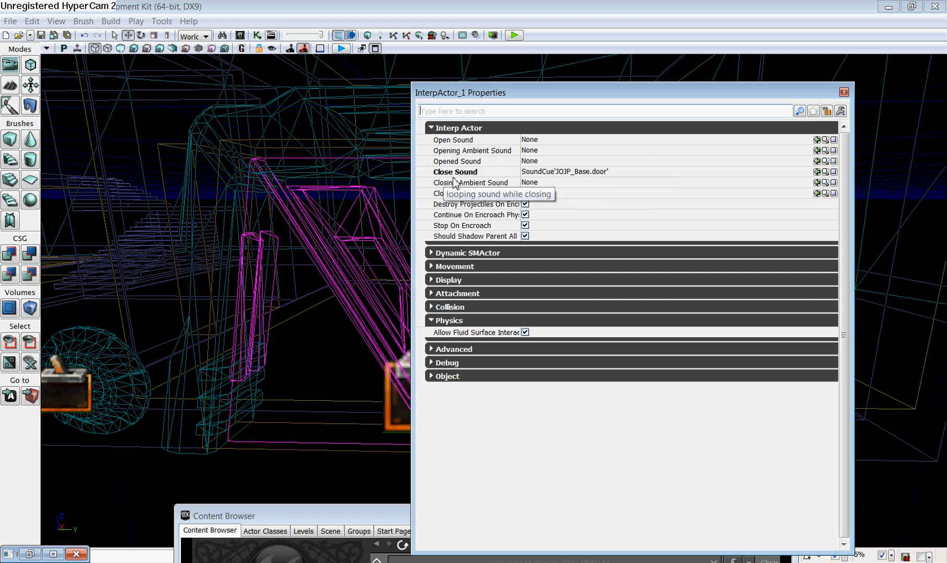
Go over the door's Close Sound, Opened Sound, Closing Ambient Sound and Closed Sound properties.
{"action": "left_click", "coordinate": [540, 172]}
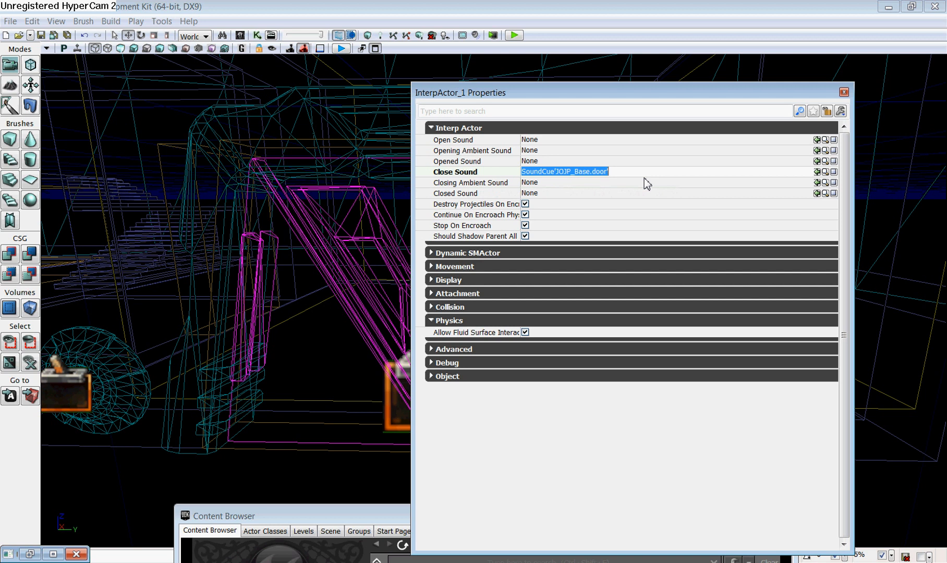
{"action": "left_click", "coordinate": [546, 158]}
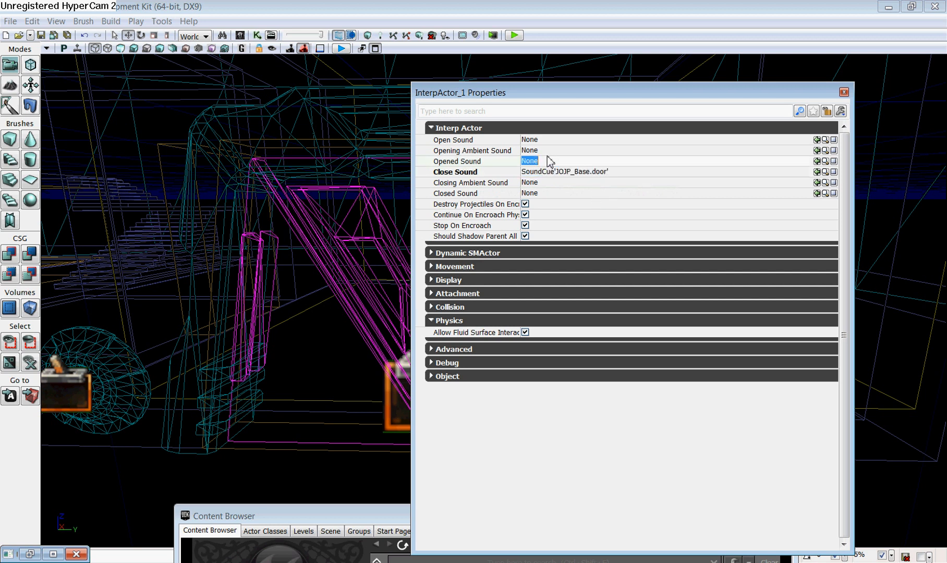
{"action": "left_click", "coordinate": [549, 182]}
{"action": "left_click", "coordinate": [551, 194]}
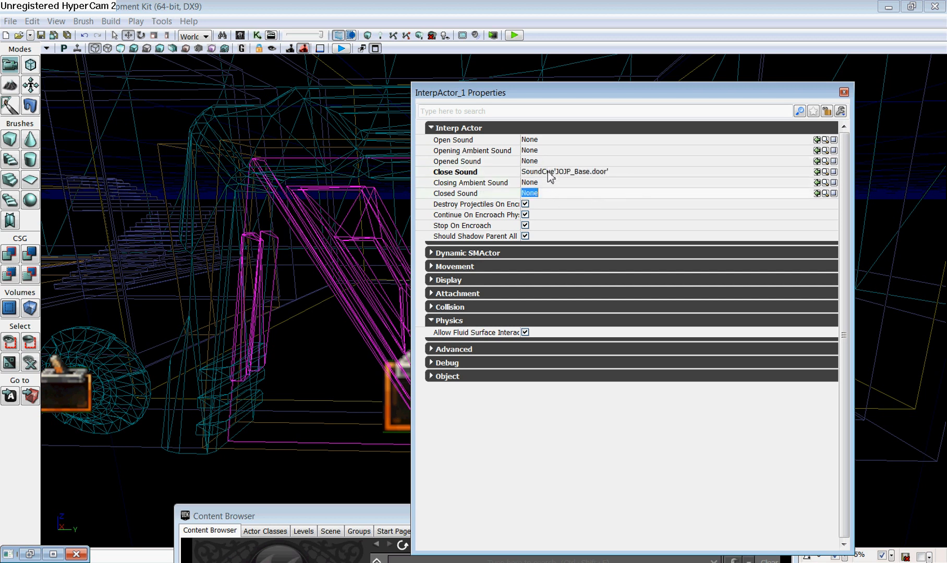
{"action": "left_click", "coordinate": [550, 172]}
Arrange the door's properties window and the Content Browser side by side.
{"action": "left_click_drag", "start_coordinate": [583, 97], "coordinate": [260, 63]}
{"action": "left_click_drag", "start_coordinate": [615, 514], "coordinate": [764, 26]}
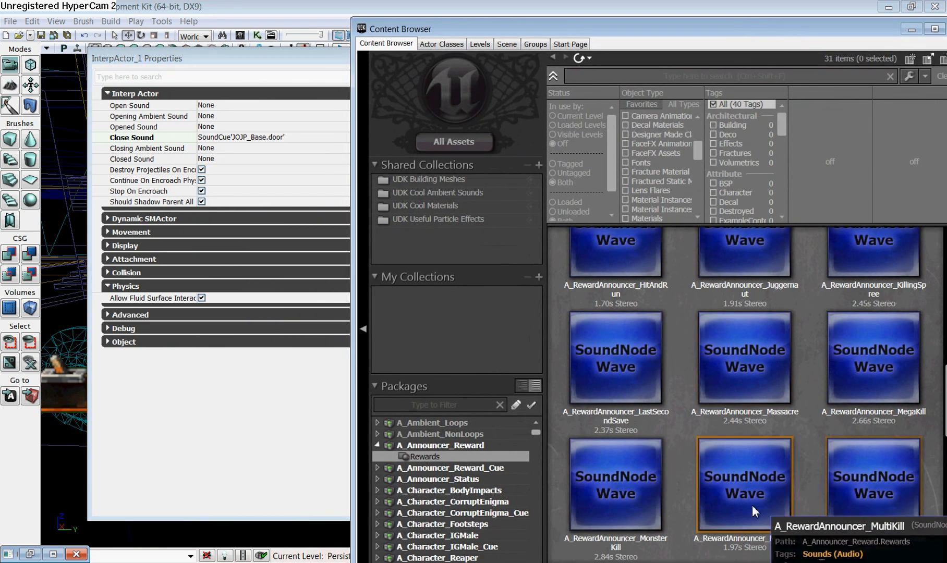
Try to assign the A_RewardAnnouncer_LastSecondSave sound wave as the door's Opened Sound.
{"action": "left_click", "coordinate": [640, 381]}
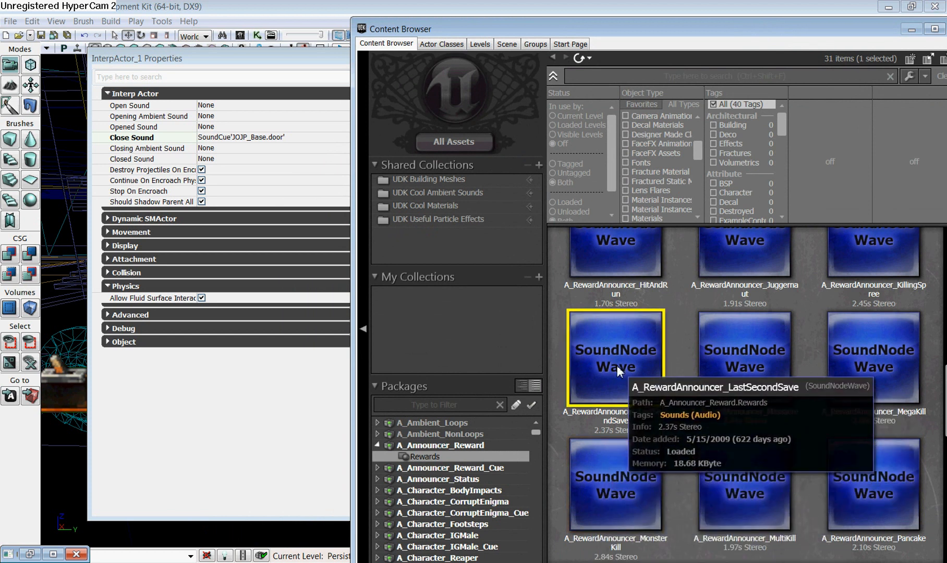
{"action": "left_click", "coordinate": [297, 68]}
{"action": "left_click", "coordinate": [246, 127]}
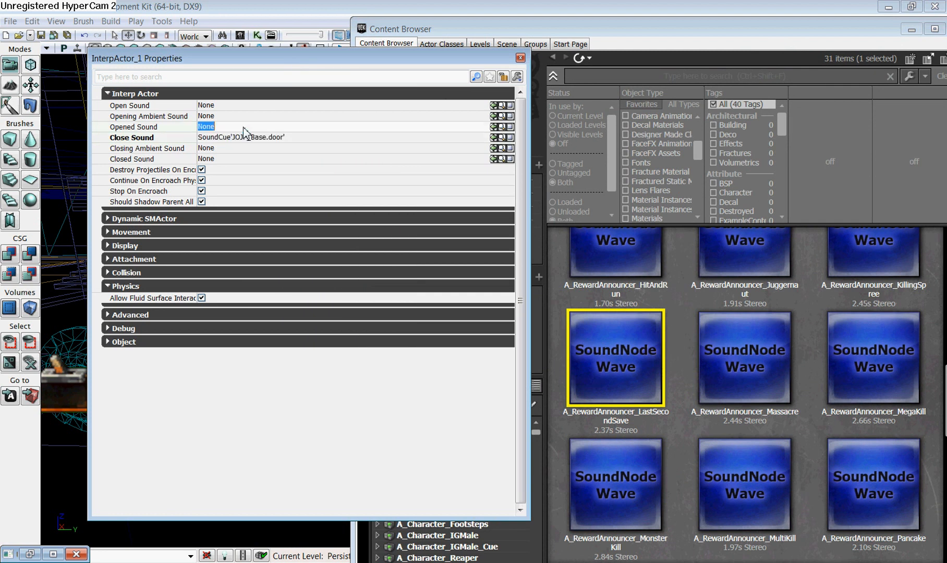
{"action": "left_click", "coordinate": [494, 126]}
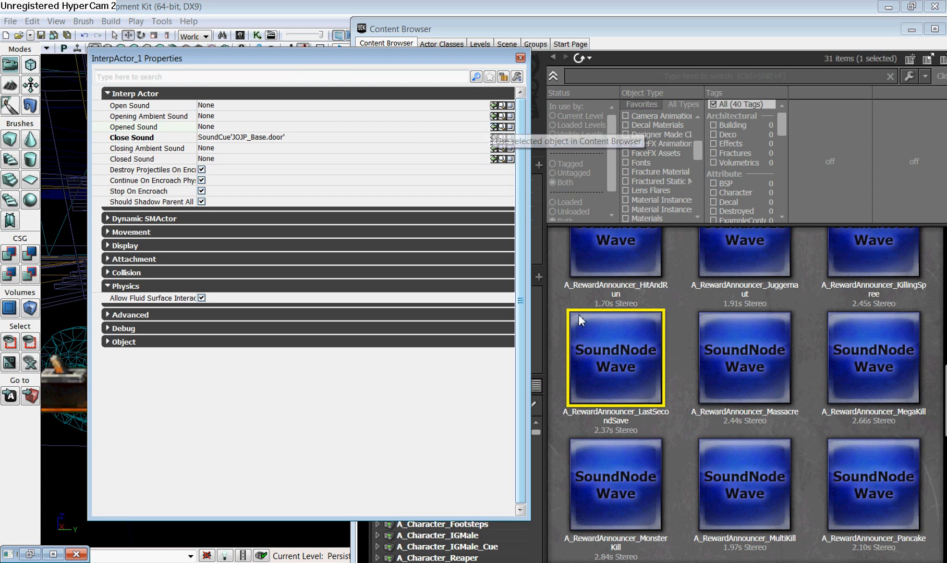
{"action": "mouse_move", "coordinate": [595, 353]}
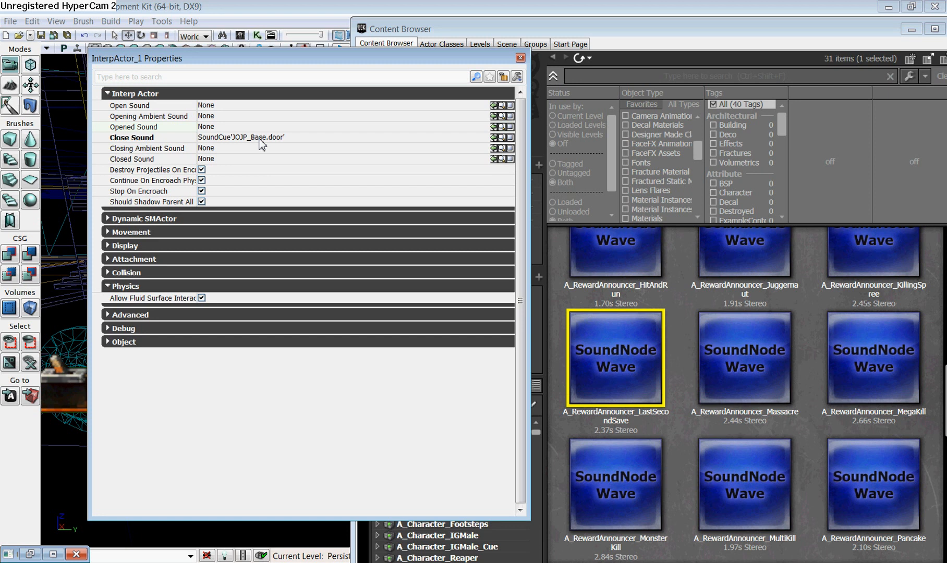
Show the contents of the JOJP_Base package in the Content Browser and locate the door SoundCue.
{"action": "left_click", "coordinate": [620, 58]}
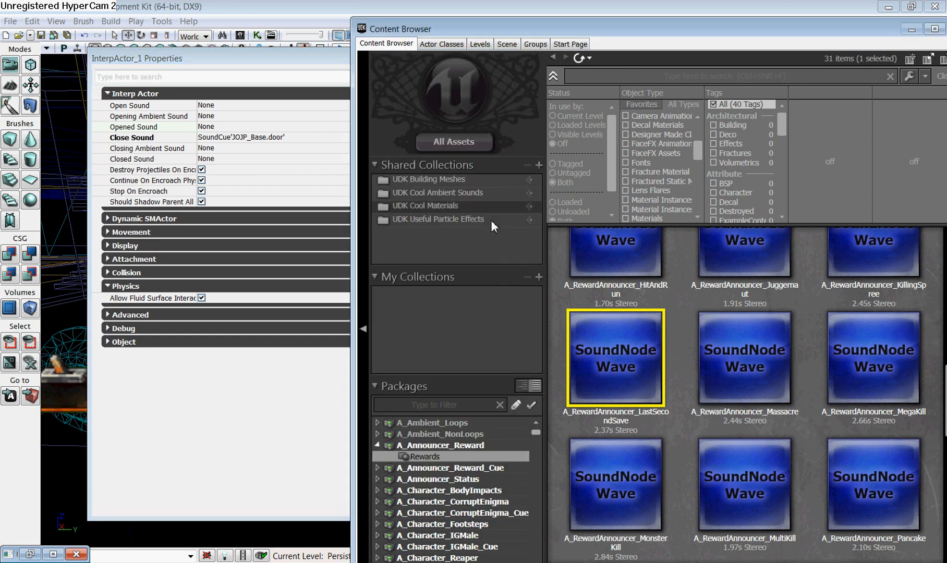
{"action": "left_click_drag", "start_coordinate": [535, 432], "coordinate": [539, 496]}
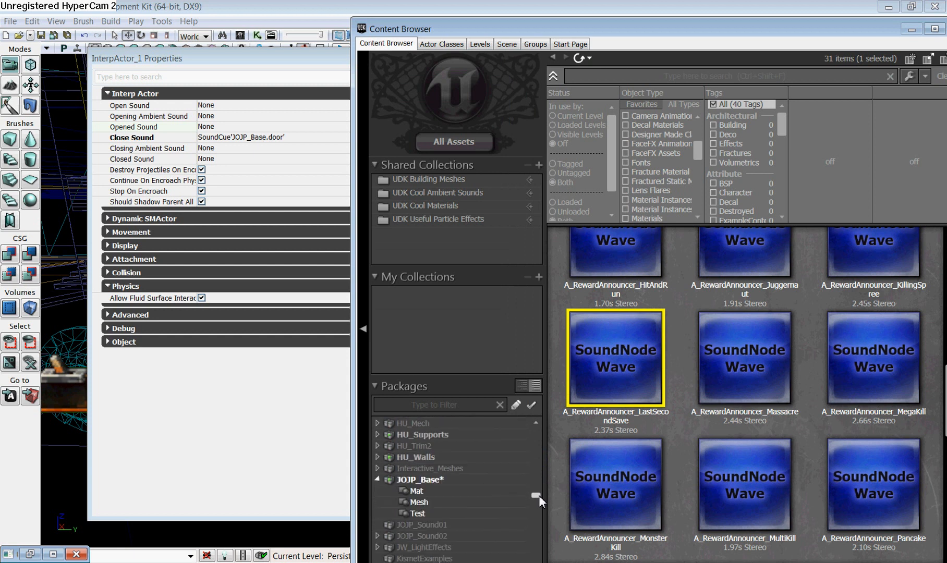
{"action": "left_click", "coordinate": [419, 513]}
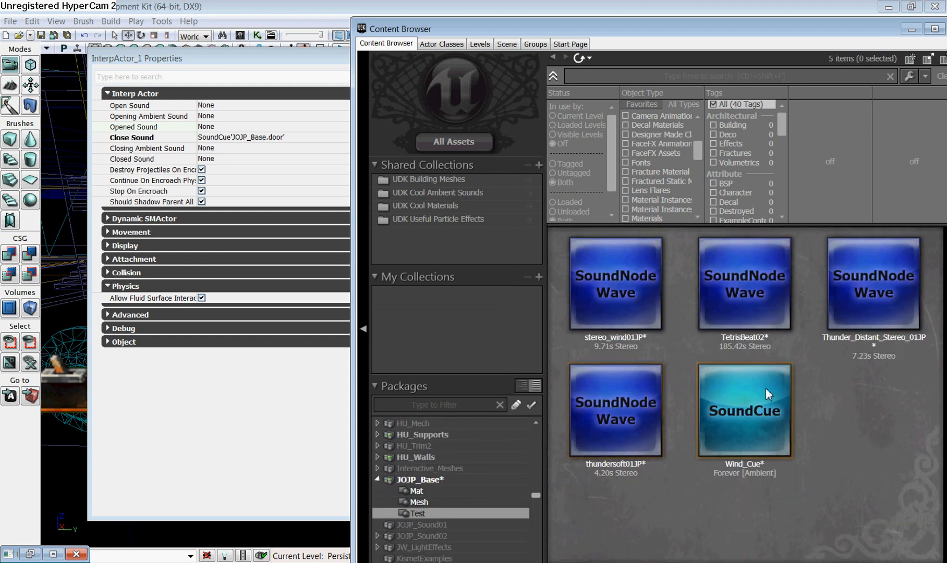
{"action": "left_click", "coordinate": [429, 480]}
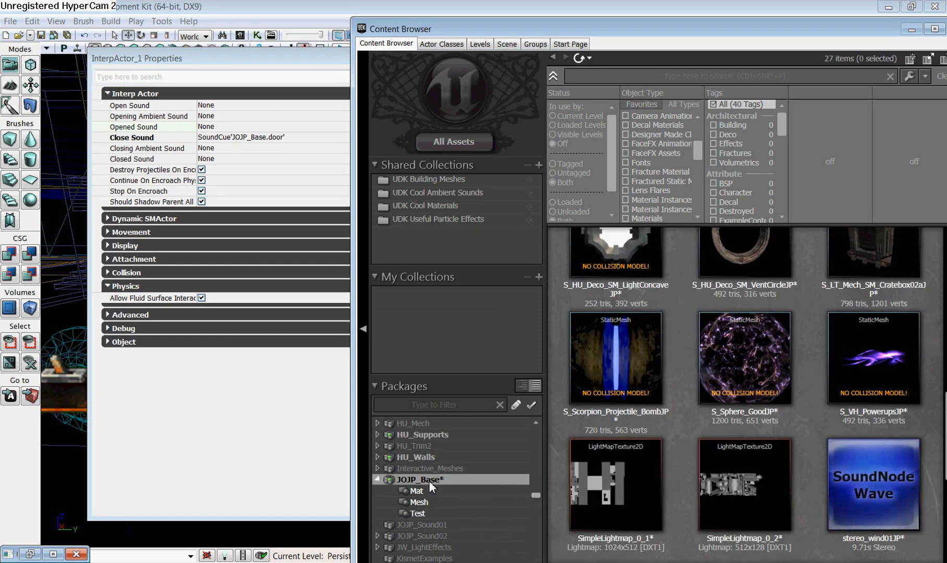
{"action": "scroll", "coordinate": [826, 458], "scroll_direction": "down", "scroll_amount": 5}
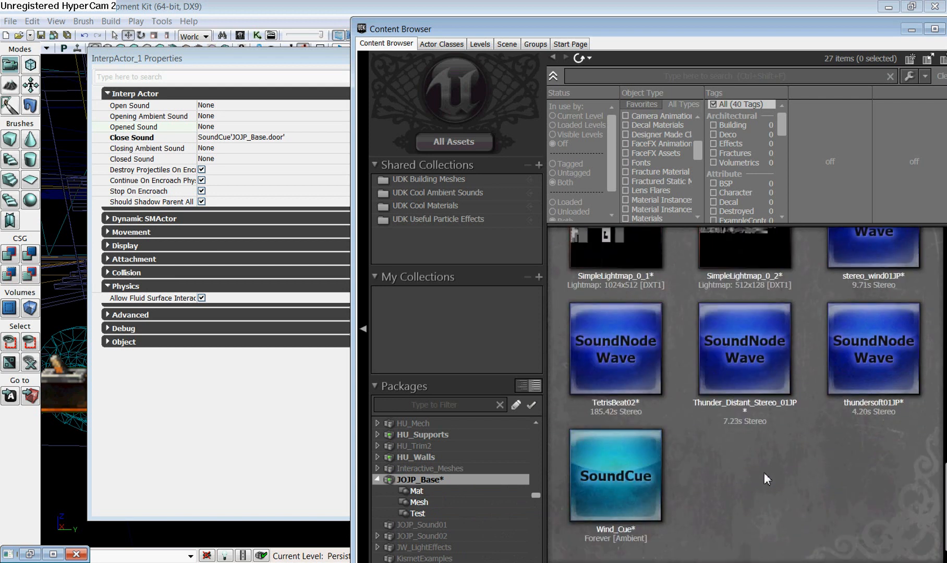
{"action": "scroll", "coordinate": [761, 473], "scroll_direction": "up", "scroll_amount": 10}
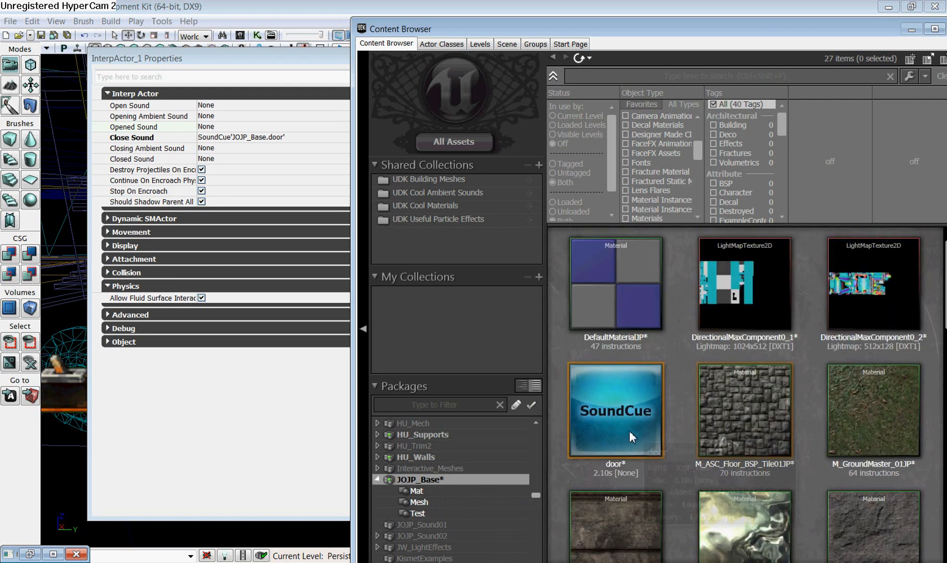
Assign the door SoundCue from JOJP_Base as the door actor's Opening Ambient Sound.
{"action": "left_click", "coordinate": [257, 58]}
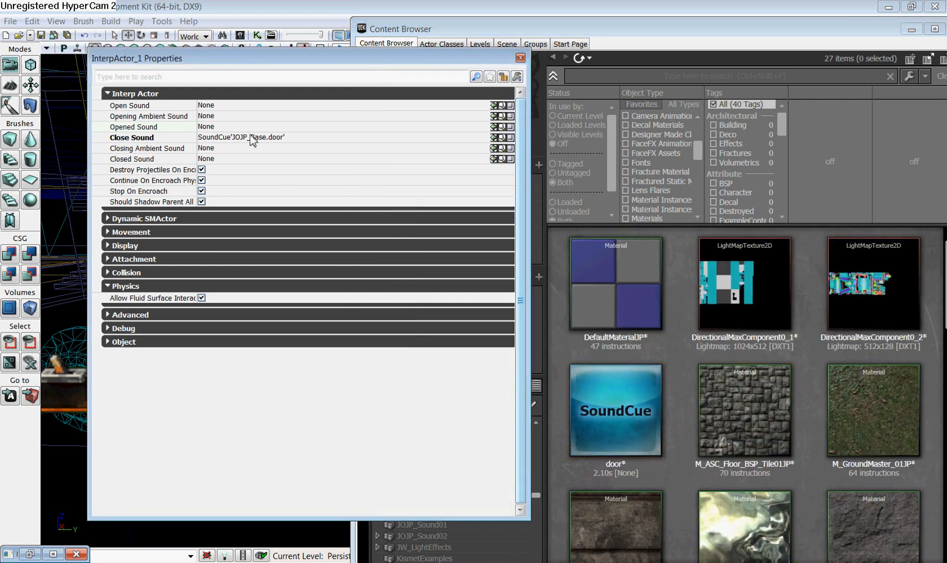
{"action": "left_click", "coordinate": [302, 123]}
{"action": "left_click", "coordinate": [296, 118]}
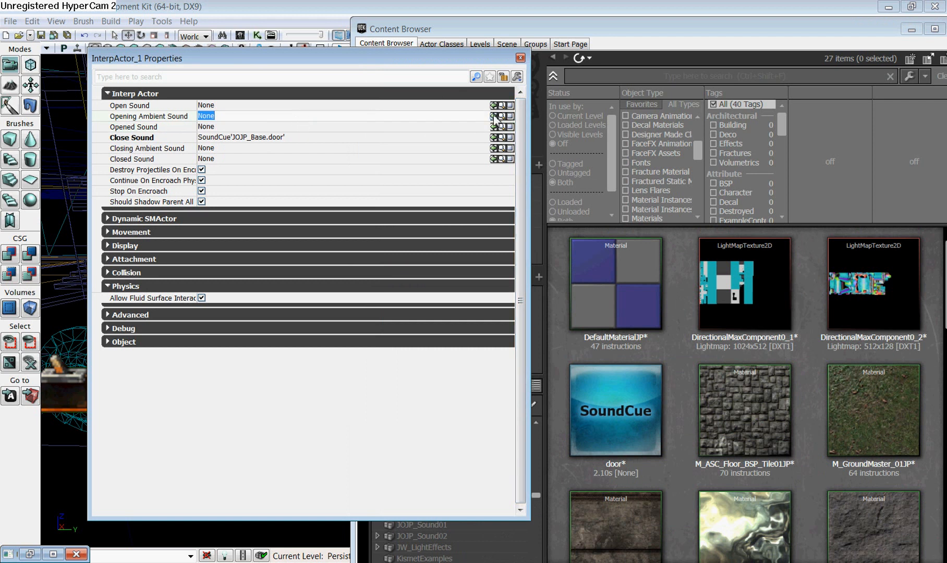
{"action": "left_click", "coordinate": [650, 413]}
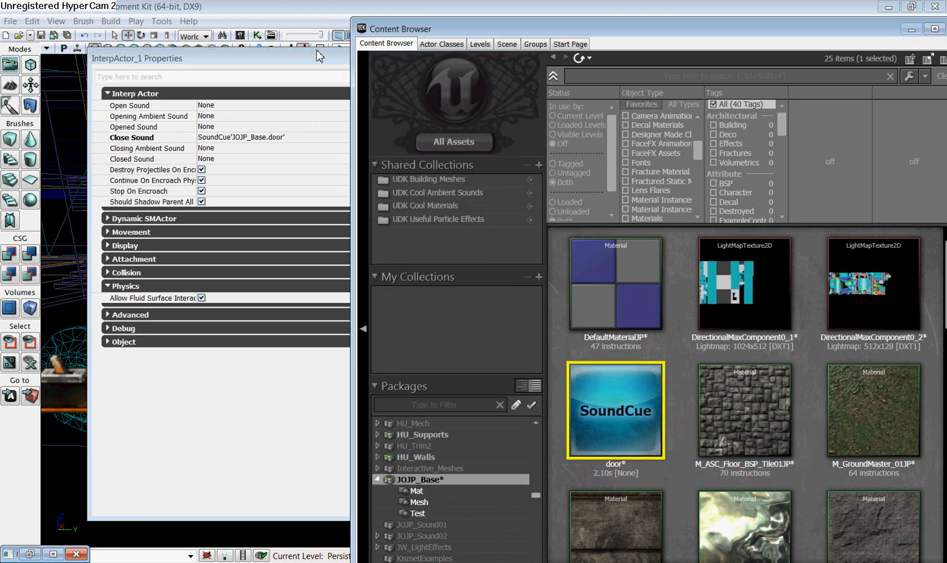
{"action": "left_click", "coordinate": [240, 102]}
{"action": "left_click", "coordinate": [493, 117]}
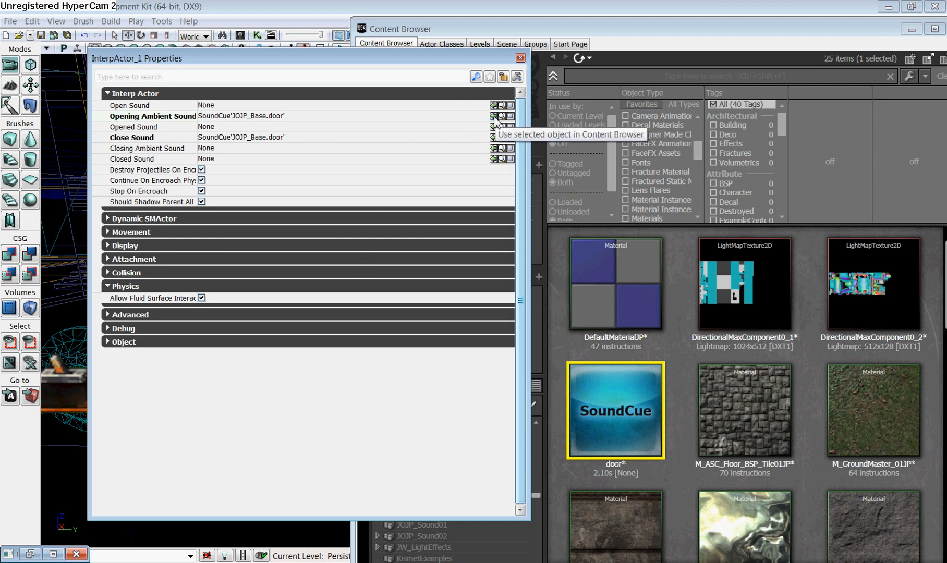
Open the door SoundCue in the Sound Cue Editor and inspect its Attenuation, Mixer and A_RewardAnnouncer_Pancake nodes.
{"action": "left_click", "coordinate": [677, 376]}
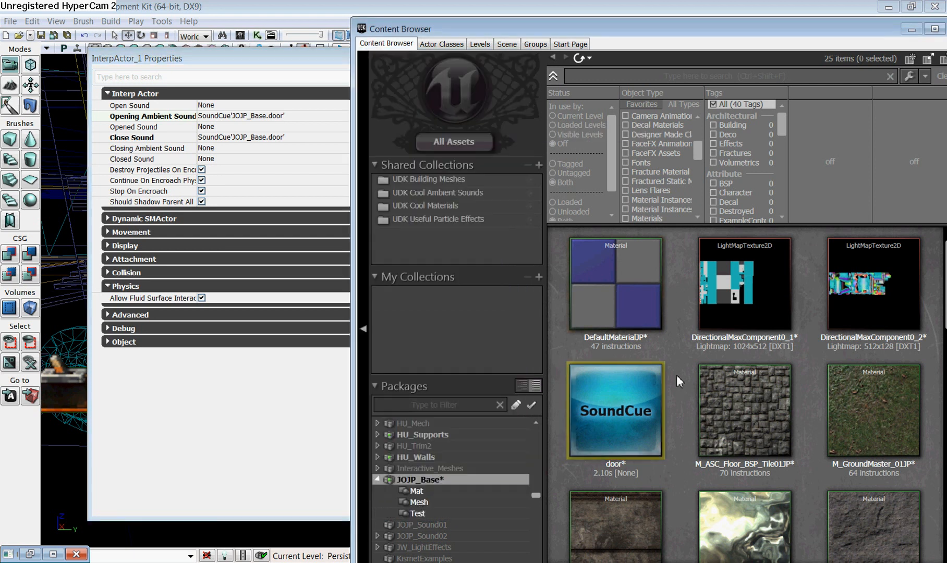
{"action": "left_click", "coordinate": [614, 400]}
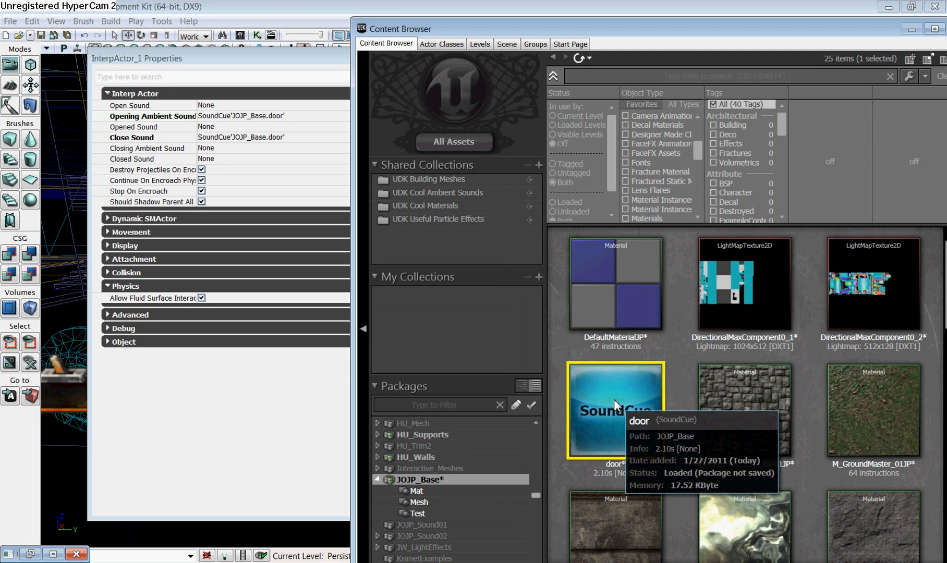
{"action": "right_click", "coordinate": [614, 399]}
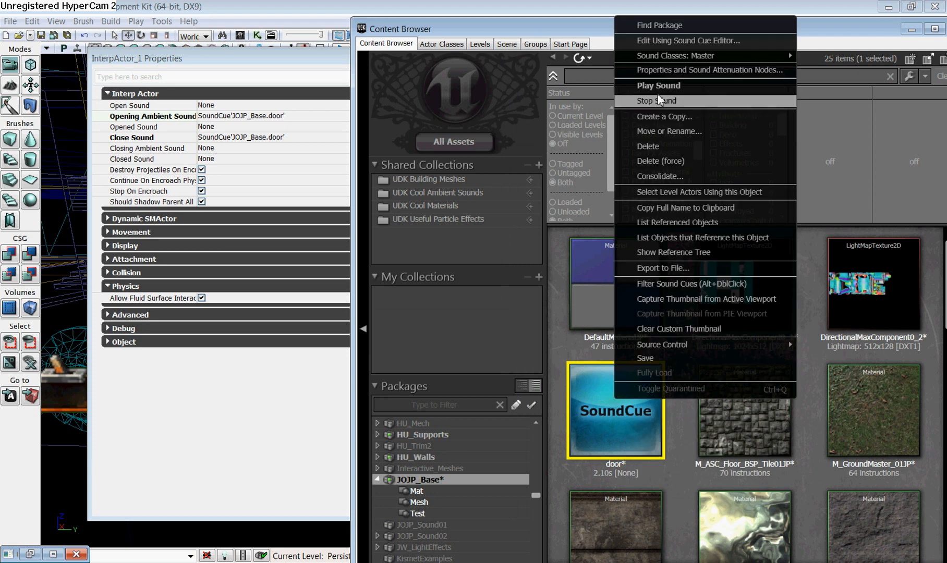
{"action": "left_click", "coordinate": [674, 41]}
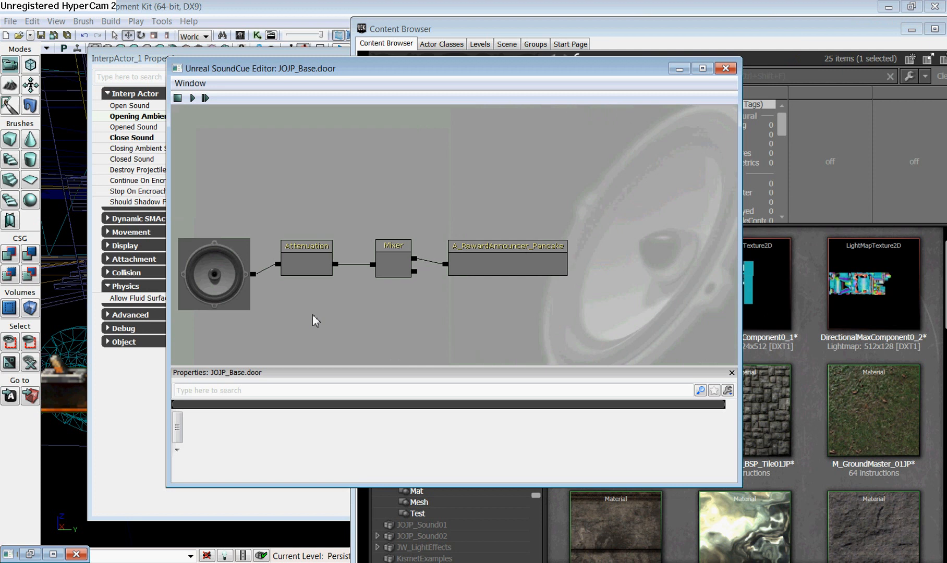
{"action": "left_click", "coordinate": [319, 262]}
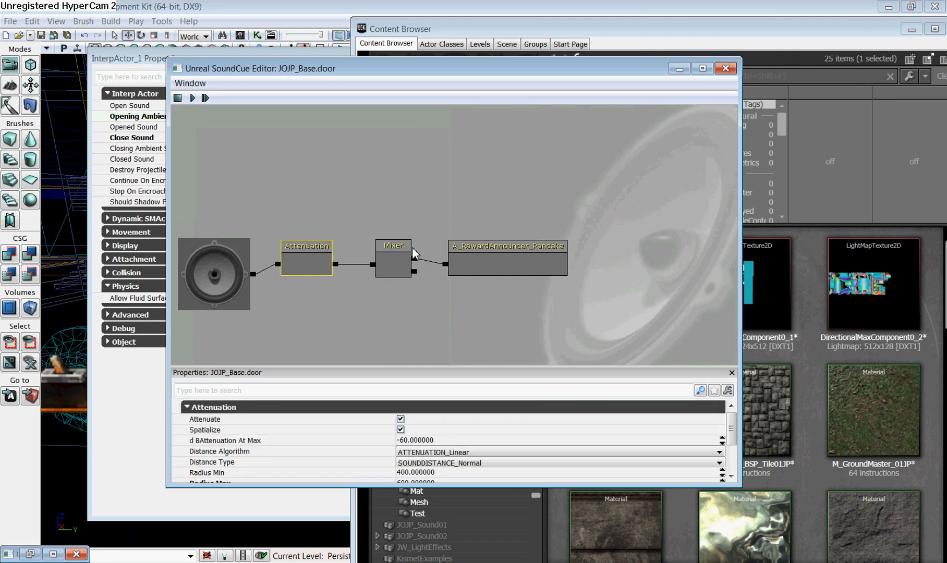
{"action": "left_click", "coordinate": [397, 253]}
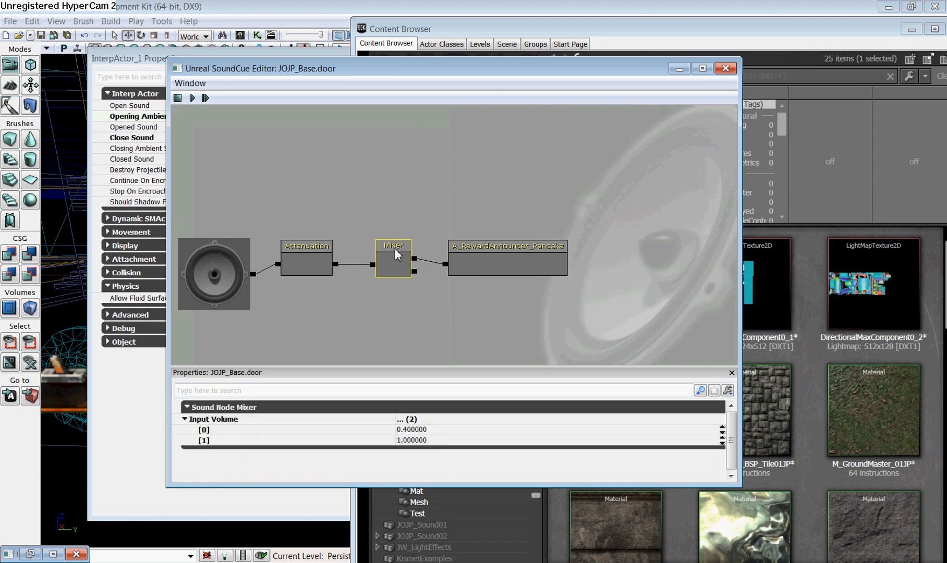
{"action": "left_click", "coordinate": [465, 245]}
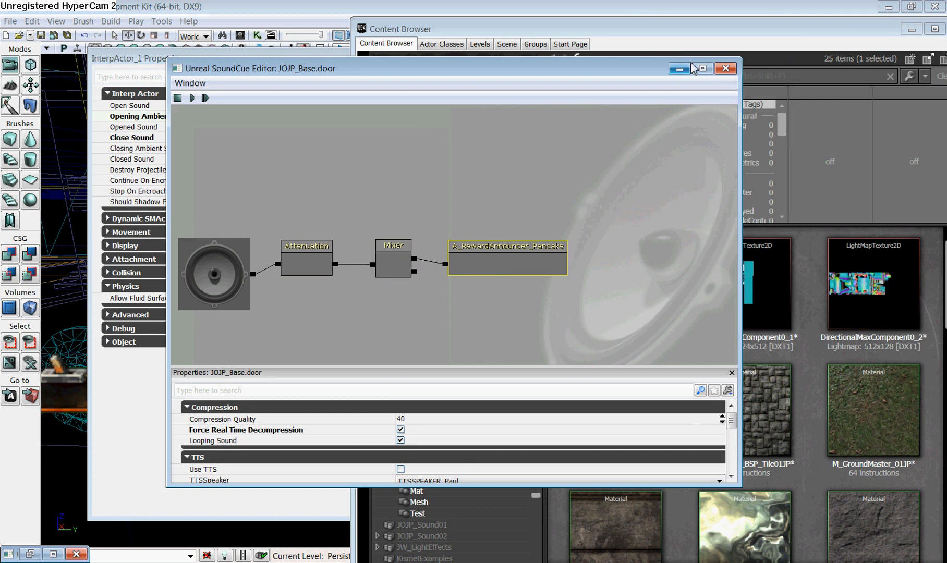
{"action": "left_click", "coordinate": [726, 68]}
Clear the Opening Ambient Sound from the door actor's properties.
{"action": "left_click", "coordinate": [270, 400]}
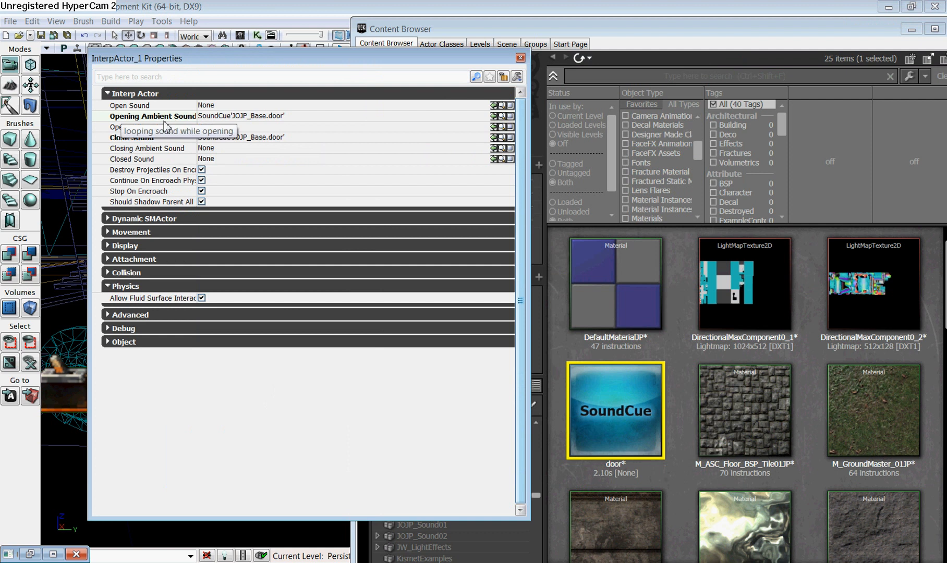
{"action": "left_click", "coordinate": [359, 114]}
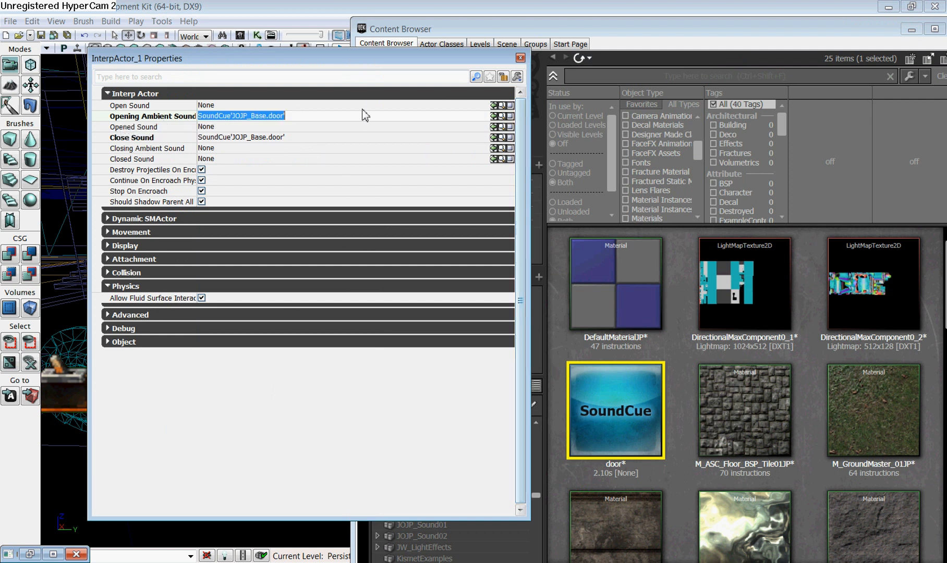
{"action": "left_click", "coordinate": [510, 115]}
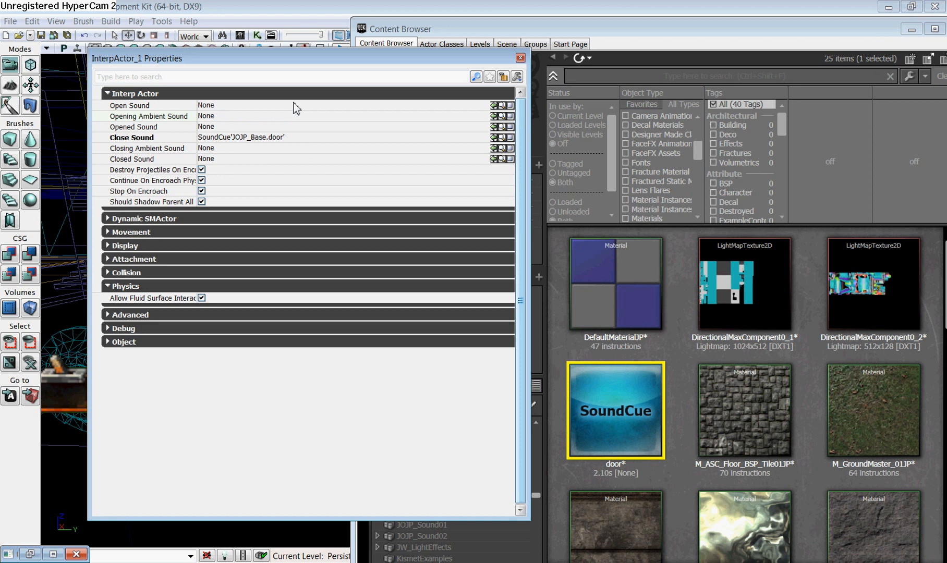
Close the door actor's properties, set the perspective viewport to Lit mode and move the Content Browser clear of the door.
{"action": "left_click", "coordinate": [520, 59]}
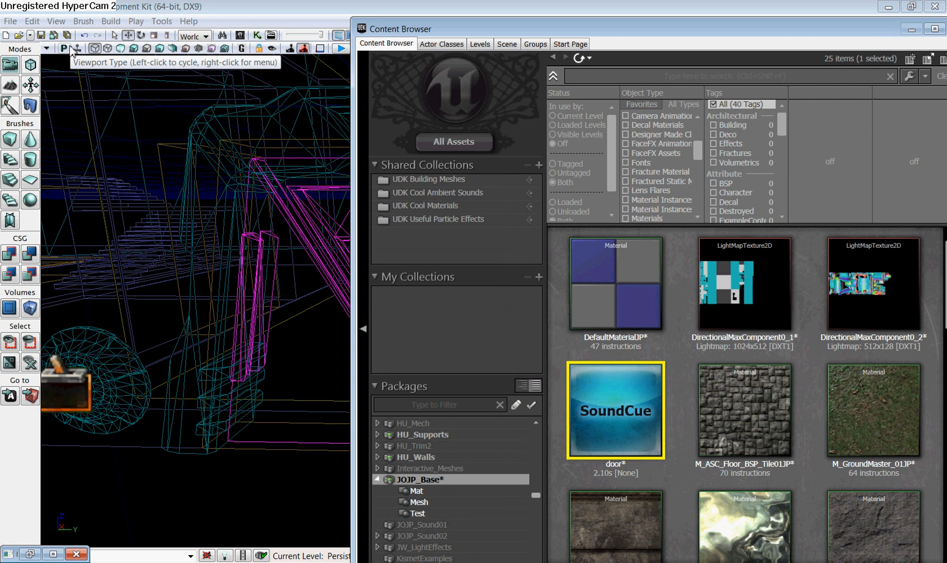
{"action": "left_click", "coordinate": [140, 50]}
{"action": "right_click", "coordinate": [171, 169]}
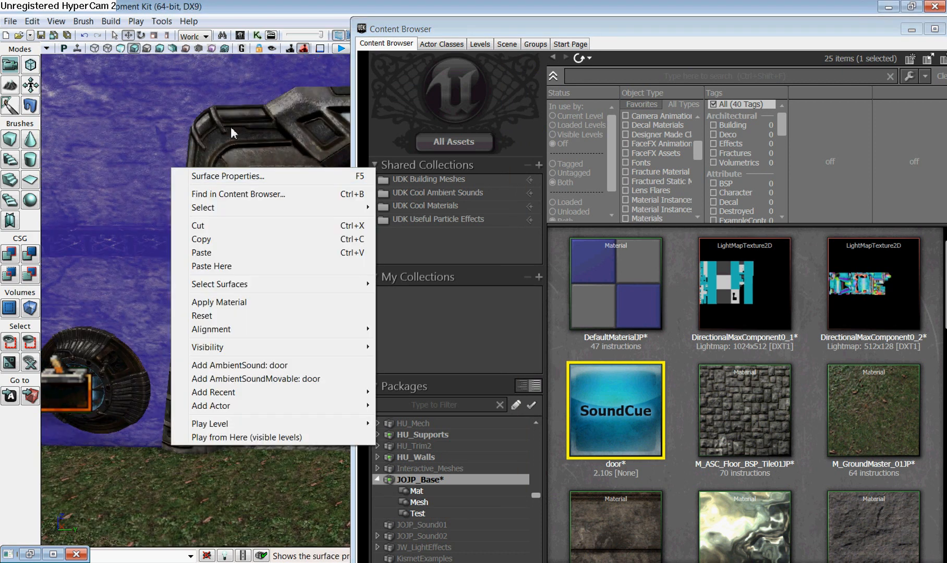
{"action": "left_click", "coordinate": [450, 23]}
{"action": "left_click_drag", "start_coordinate": [449, 23], "coordinate": [262, 384]}
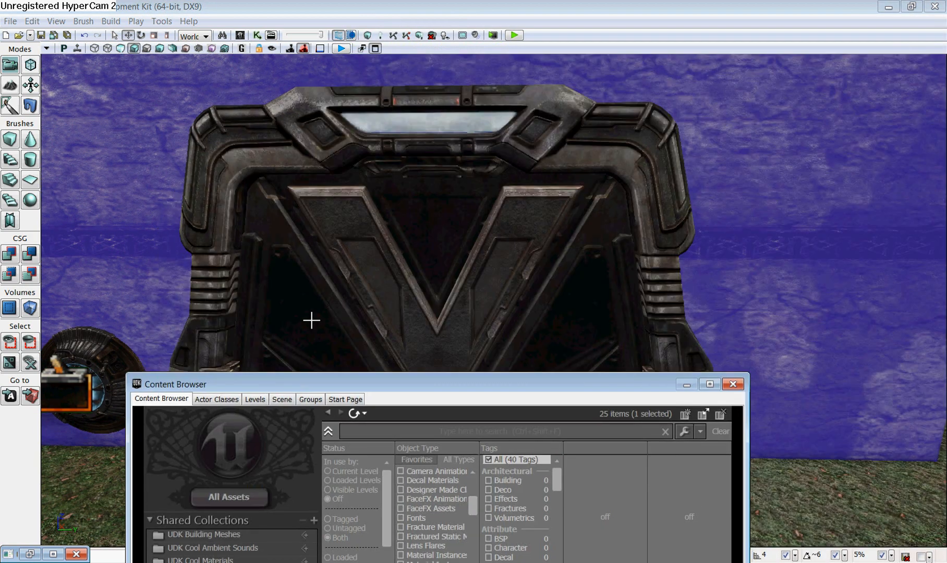
Play the level in the editor and walk up to the door and the round wall switch beside it.
{"action": "left_click", "coordinate": [513, 35]}
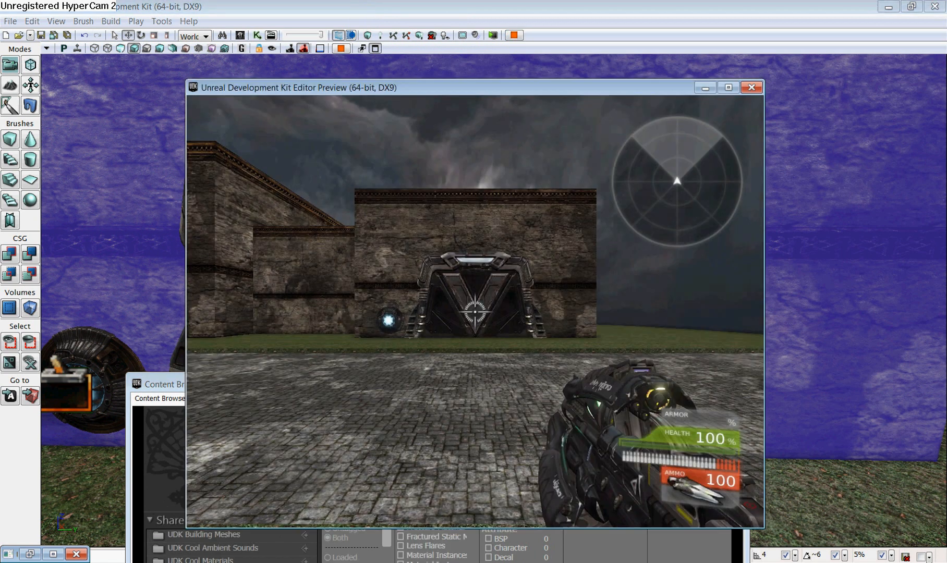
{"action": "key", "text": "w"}
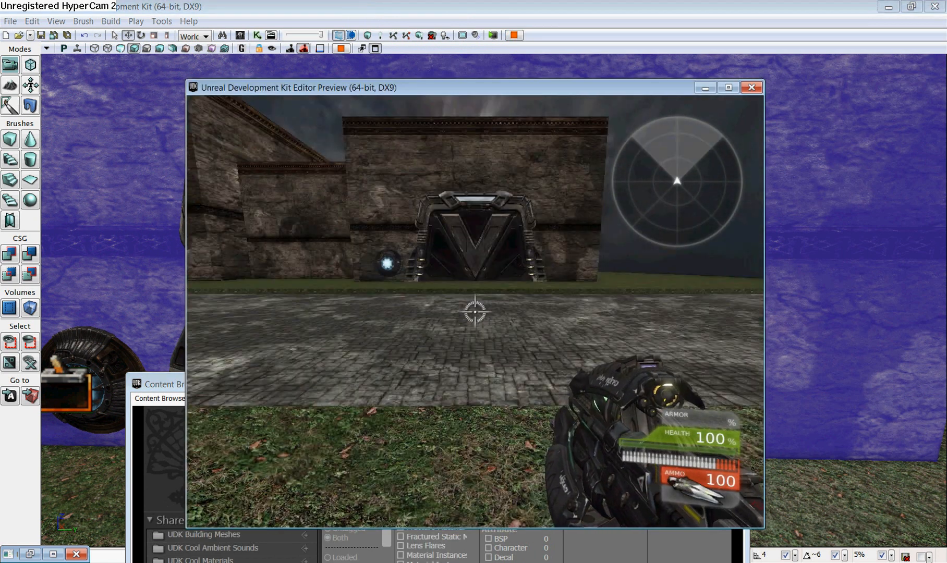
{"action": "key", "text": "w"}
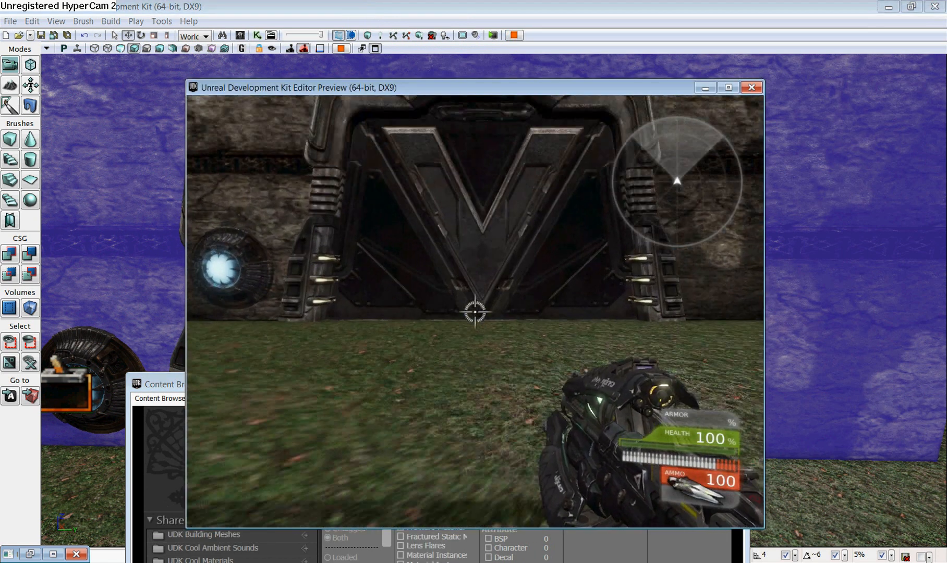
{"action": "key", "text": "w"}
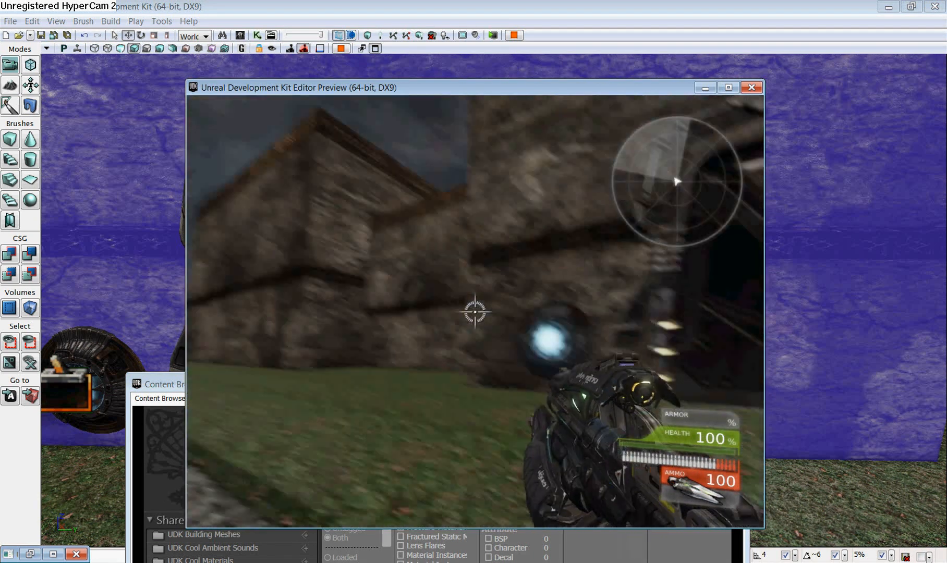
{"action": "key", "text": "w"}
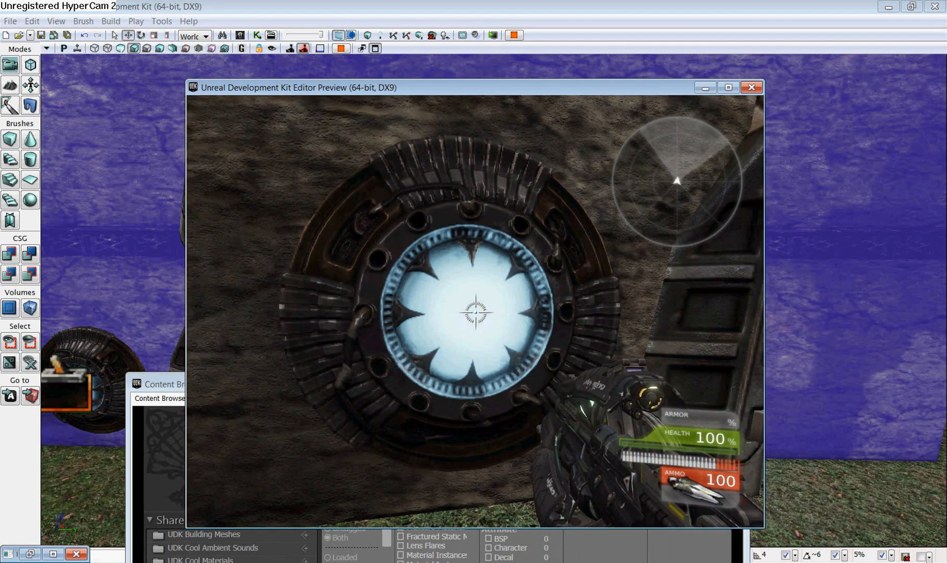
{"action": "key", "text": "w"}
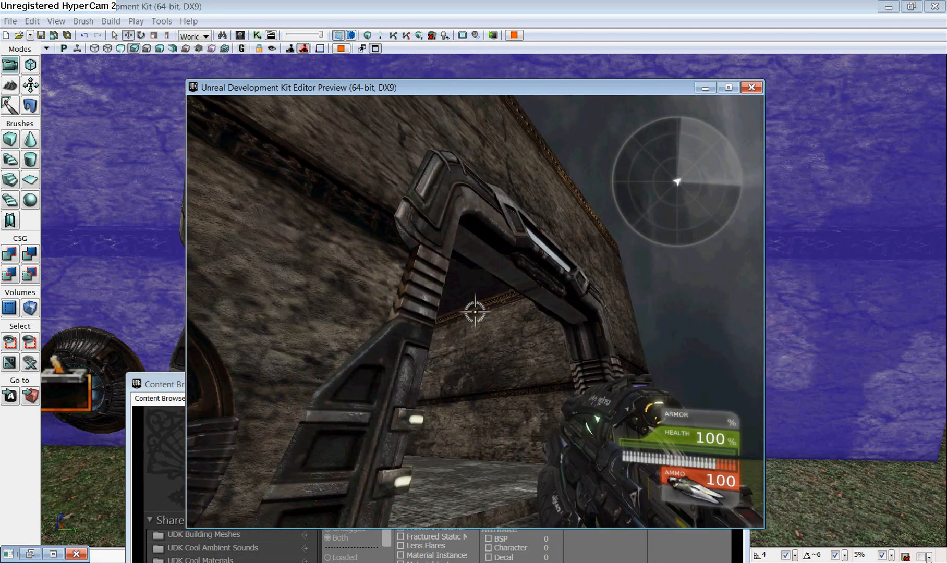
{"action": "key", "text": "w"}
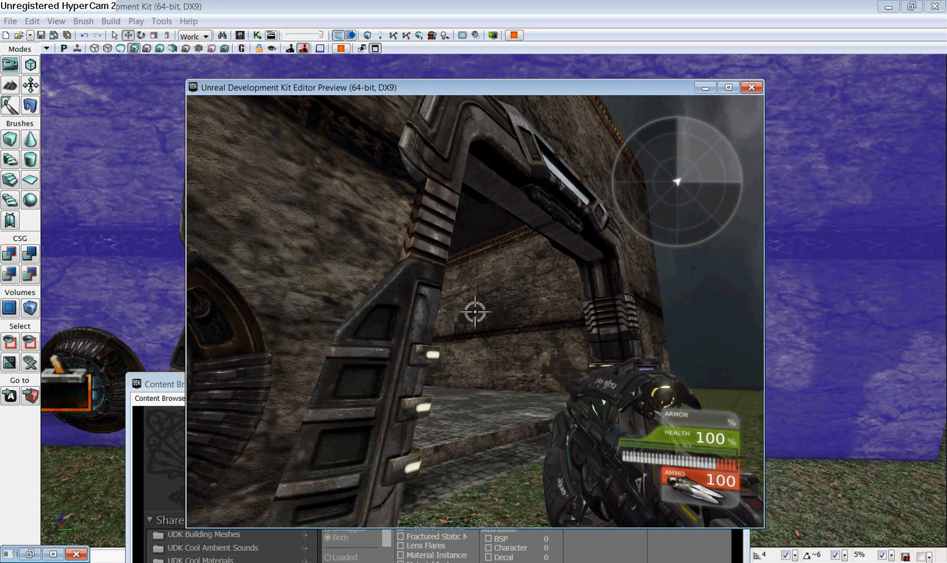
Use the round wall switch to open and close the door while listening to its sounds, and end the play session.
{"action": "key", "text": "a"}
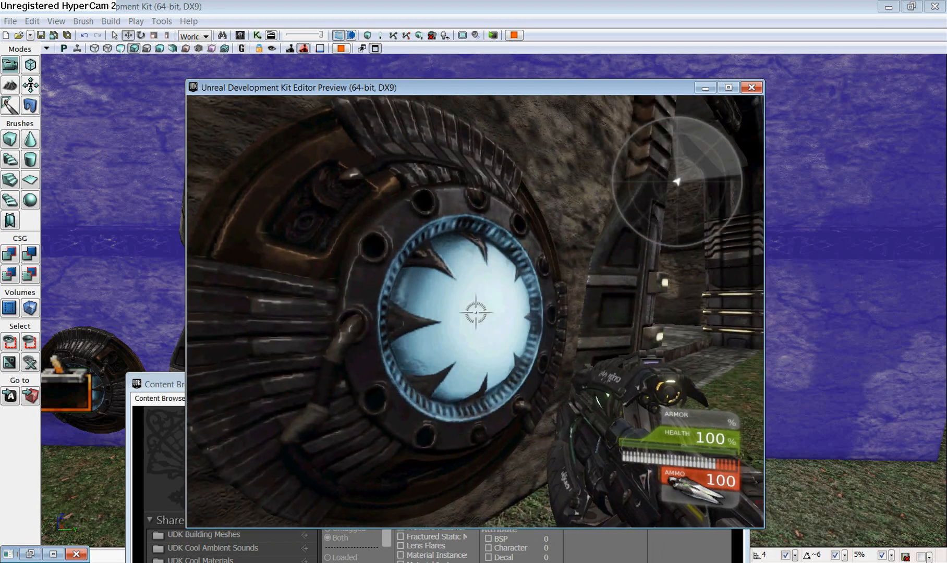
{"action": "key", "text": "e"}
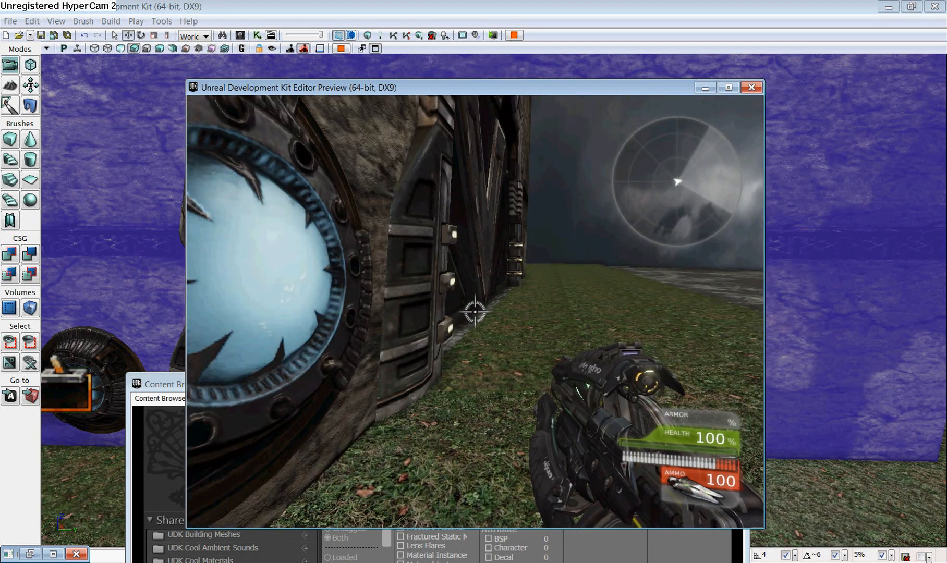
{"action": "key", "text": "e"}
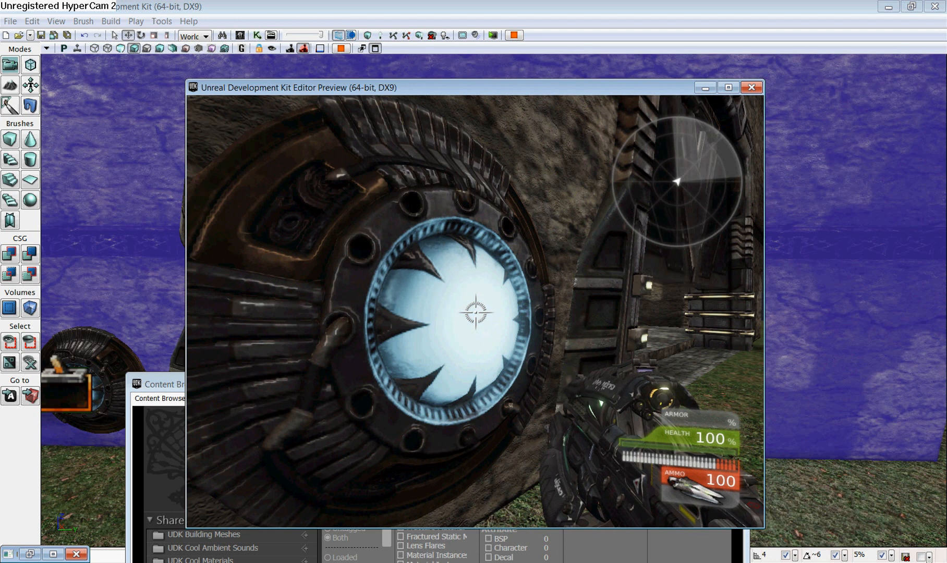
{"action": "key", "text": "s"}
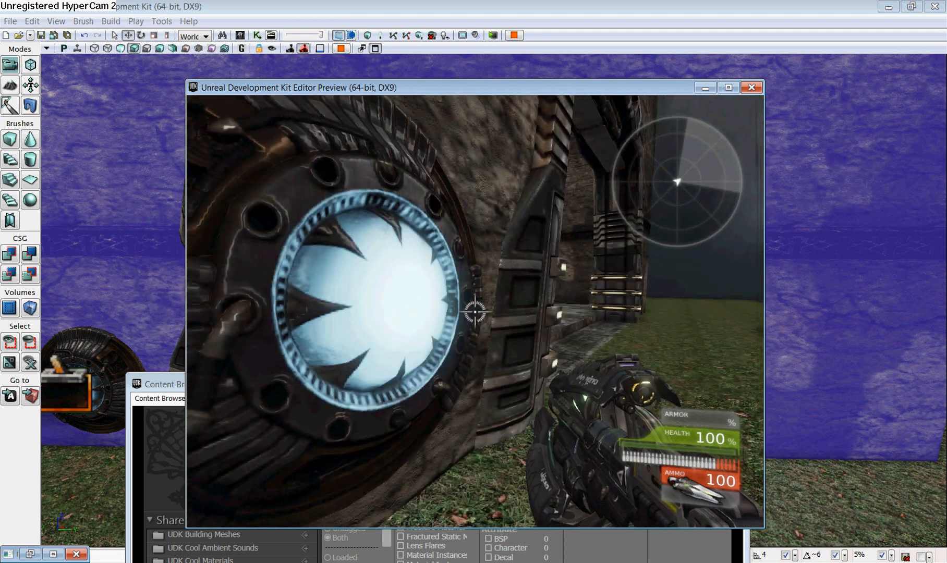
{"action": "key", "text": "d"}
{"action": "key", "text": "s"}
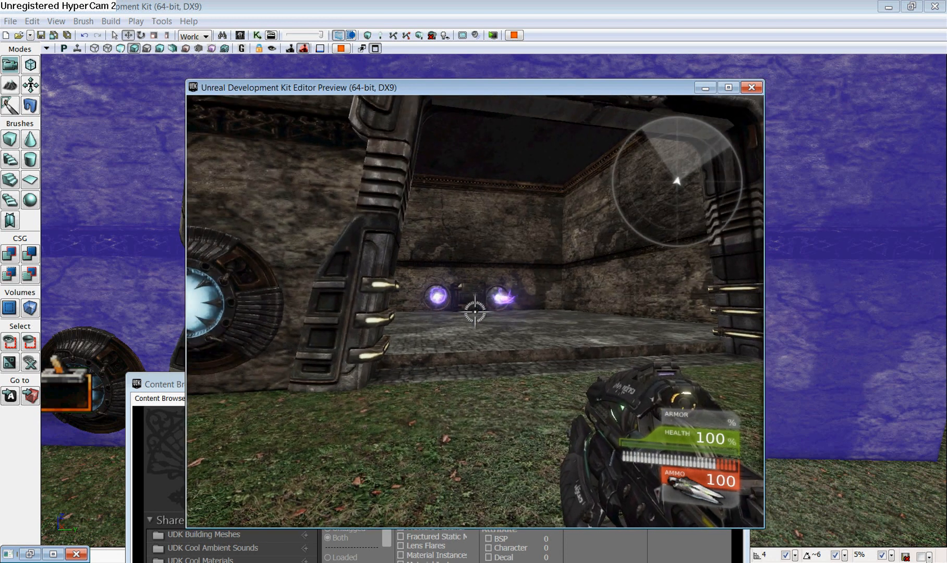
{"action": "key", "text": "s"}
{"action": "key", "text": "a"}
{"action": "key", "text": "w"}
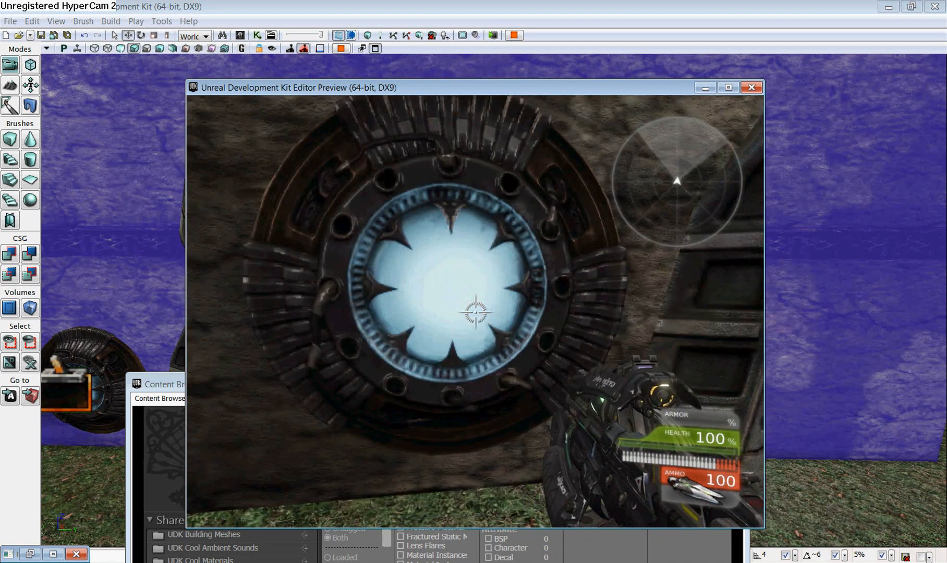
{"action": "key", "text": "s"}
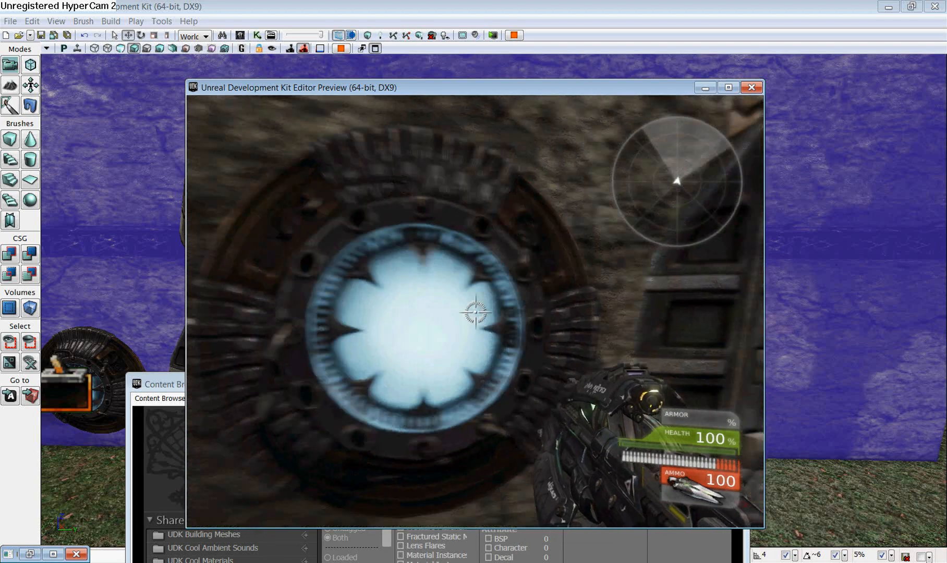
{"action": "key", "text": "w"}
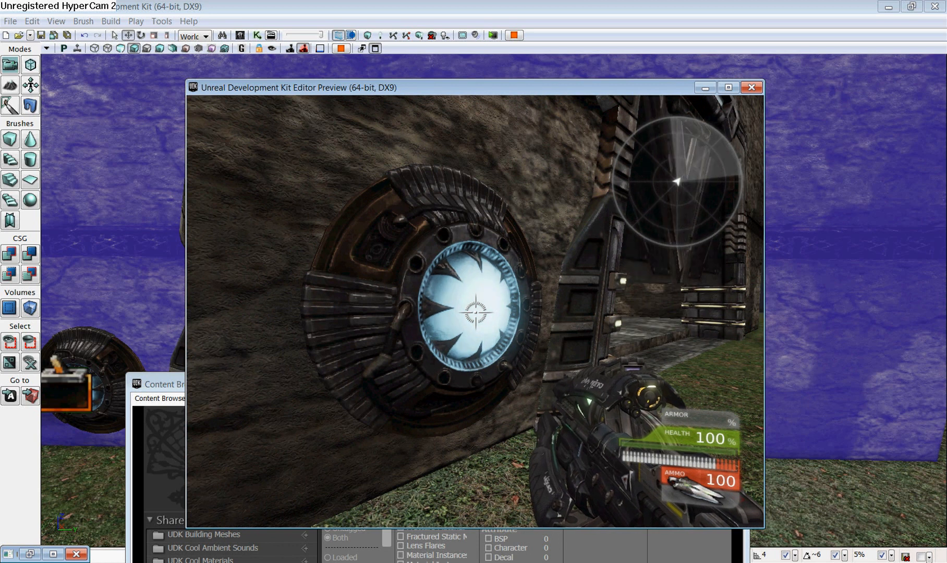
{"action": "key", "text": "Escape"}
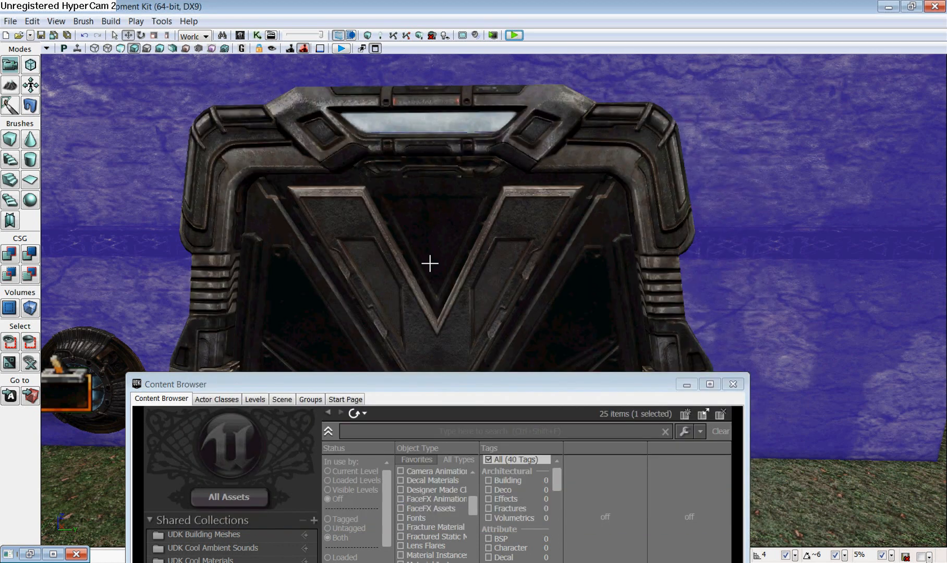
Select the trigger in front of the round wall switch beside the door, moving the Content Browser out of the way.
{"action": "right_click_drag", "start_coordinate": [429, 264], "coordinate": [360, 308]}
{"action": "left_click_drag", "start_coordinate": [276, 339], "coordinate": [267, 292]}
{"action": "left_click_drag", "start_coordinate": [368, 385], "coordinate": [665, 369]}
{"action": "left_click", "coordinate": [373, 315]}
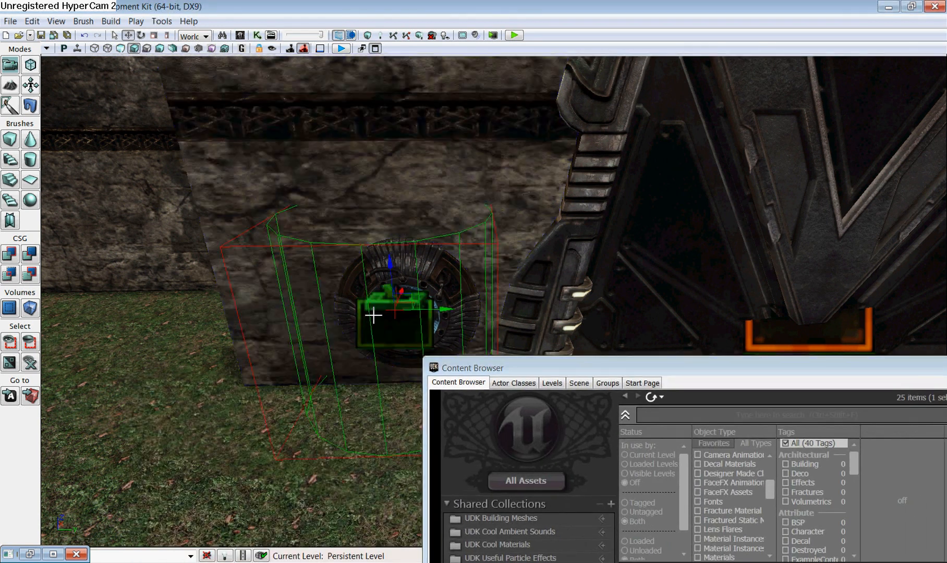
{"action": "right_click_drag", "start_coordinate": [358, 397], "coordinate": [362, 443]}
{"action": "left_click_drag", "start_coordinate": [362, 443], "coordinate": [368, 379]}
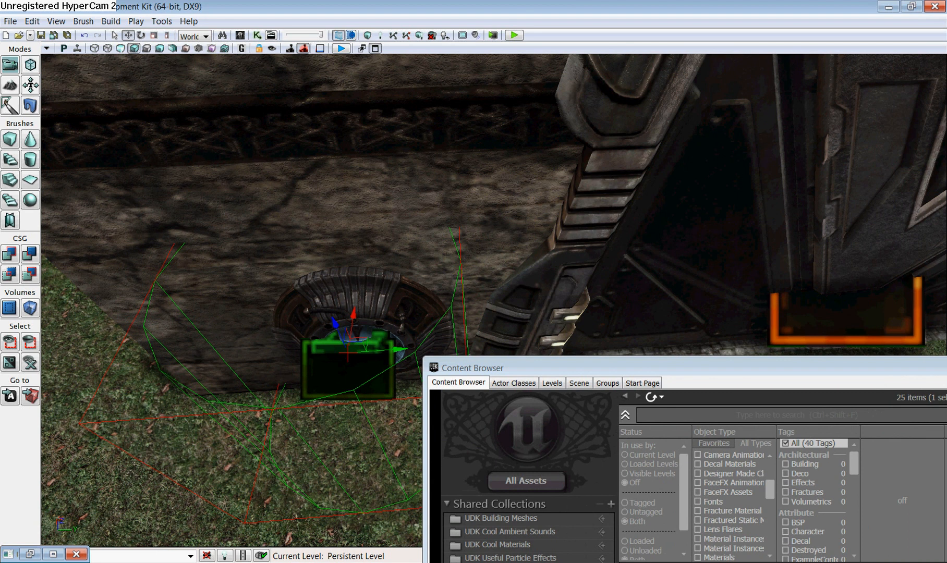
Open UnrealKismet and examine how the Trigger_2 Used and Trigger_1 Used events connect to Play Sound and the Switch.
{"action": "left_click", "coordinate": [257, 35]}
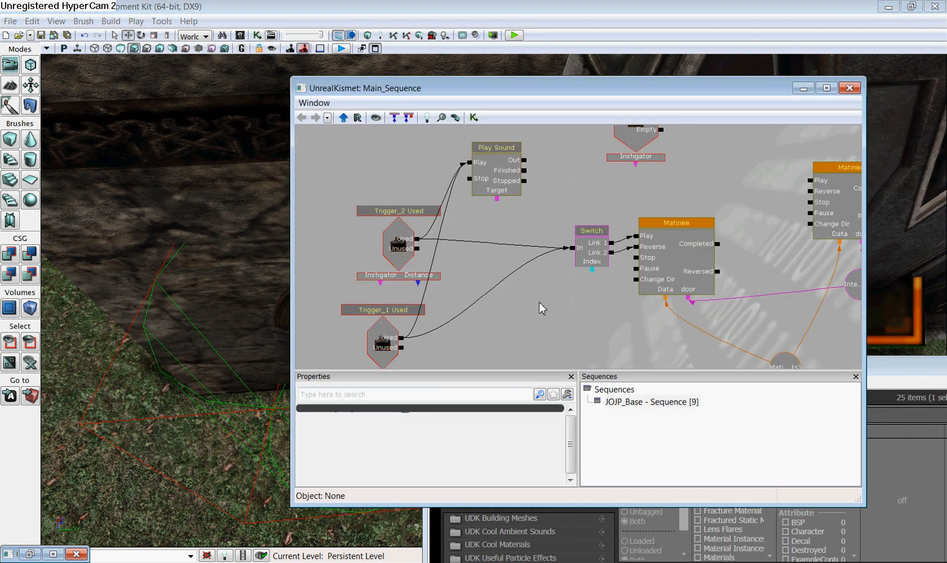
{"action": "scroll", "coordinate": [539, 303], "scroll_direction": "down", "scroll_amount": 5}
{"action": "scroll", "coordinate": [539, 303], "scroll_direction": "up", "scroll_amount": 6}
{"action": "left_click_drag", "start_coordinate": [539, 306], "coordinate": [612, 293]}
{"action": "left_click", "coordinate": [478, 202]}
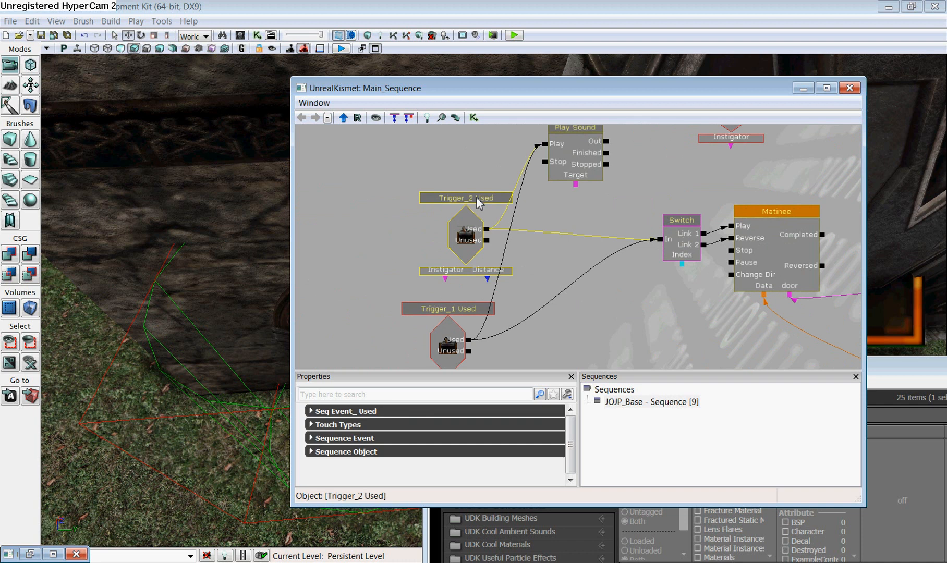
{"action": "left_click", "coordinate": [461, 310]}
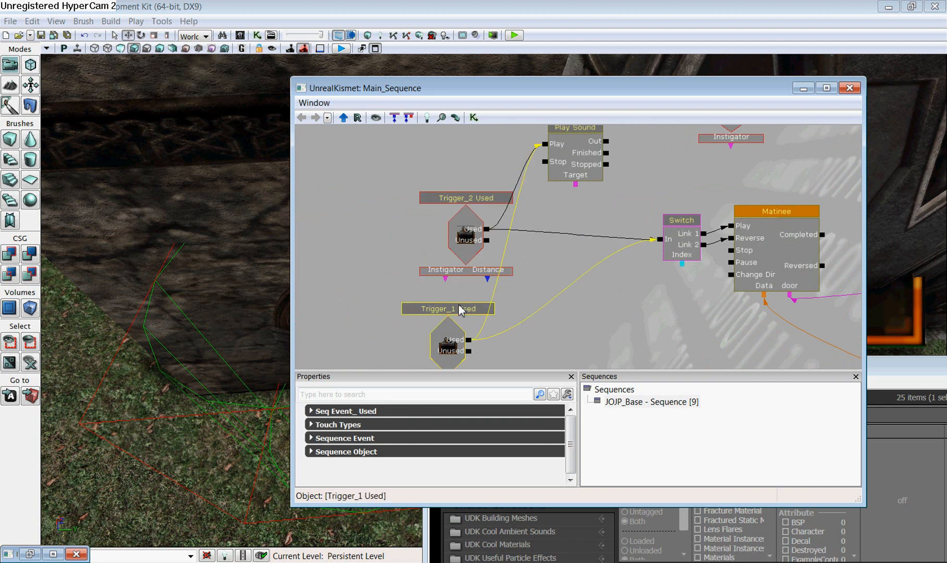
{"action": "scroll", "coordinate": [503, 328], "scroll_direction": "down", "scroll_amount": 3}
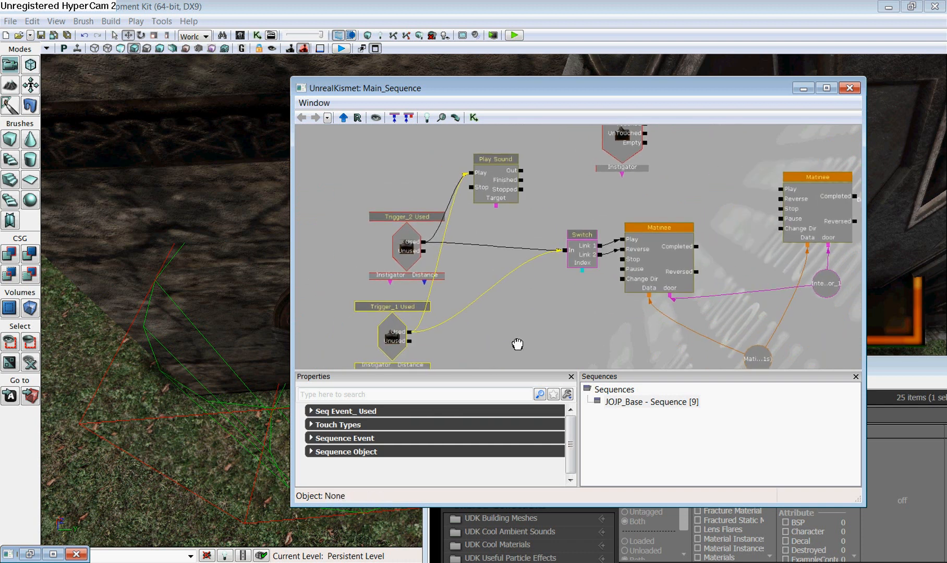
Examine the Switch links to the Matinee's Play and Reverse inputs and the Matinee's data and door connections.
{"action": "left_click", "coordinate": [583, 234]}
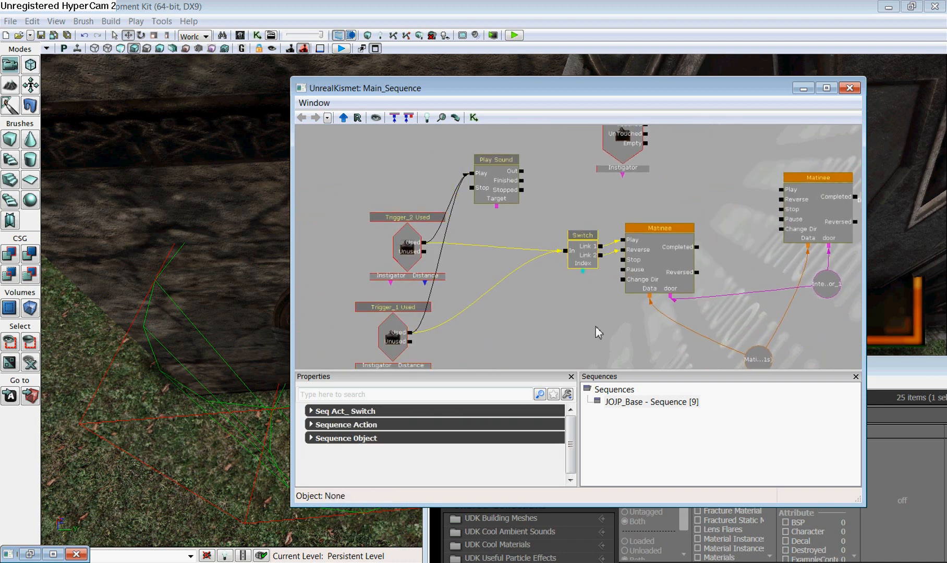
{"action": "scroll", "coordinate": [596, 327], "scroll_direction": "down", "scroll_amount": 1}
{"action": "left_click_drag", "start_coordinate": [601, 316], "coordinate": [452, 281]}
{"action": "left_click", "coordinate": [486, 195]}
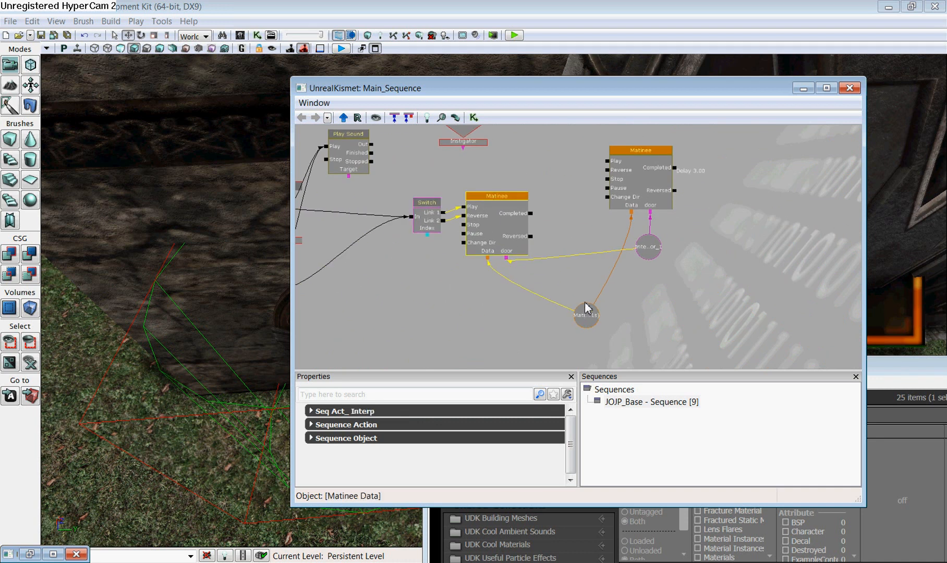
Select the Play Sound action connected to the triggers and inspect the SoundCue set in its Seq Act_Play Sound properties.
{"action": "scroll", "coordinate": [449, 323], "scroll_direction": "down", "scroll_amount": 1}
{"action": "left_click_drag", "start_coordinate": [448, 322], "coordinate": [608, 361]}
{"action": "left_click", "coordinate": [481, 263]}
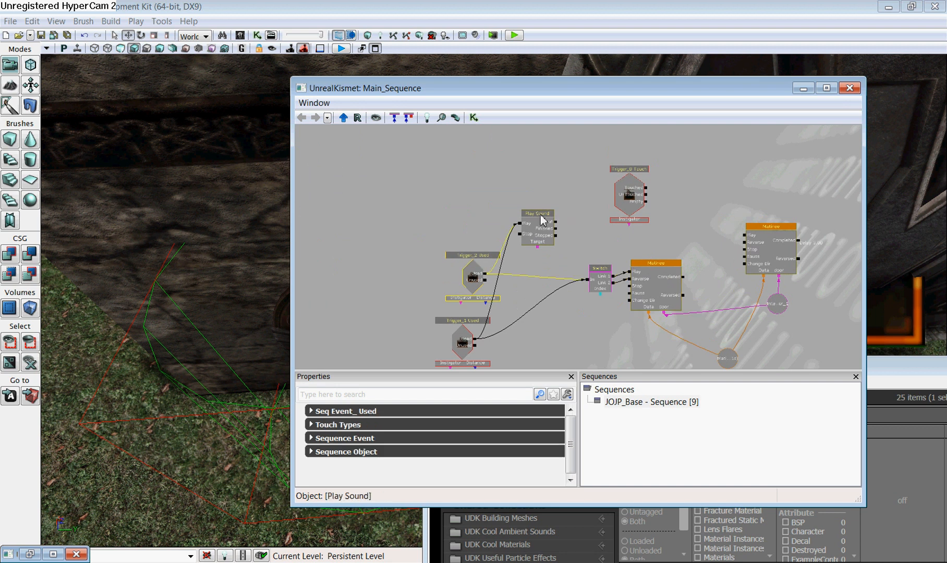
{"action": "left_click", "coordinate": [540, 215]}
{"action": "scroll", "coordinate": [570, 229], "scroll_direction": "up", "scroll_amount": 3}
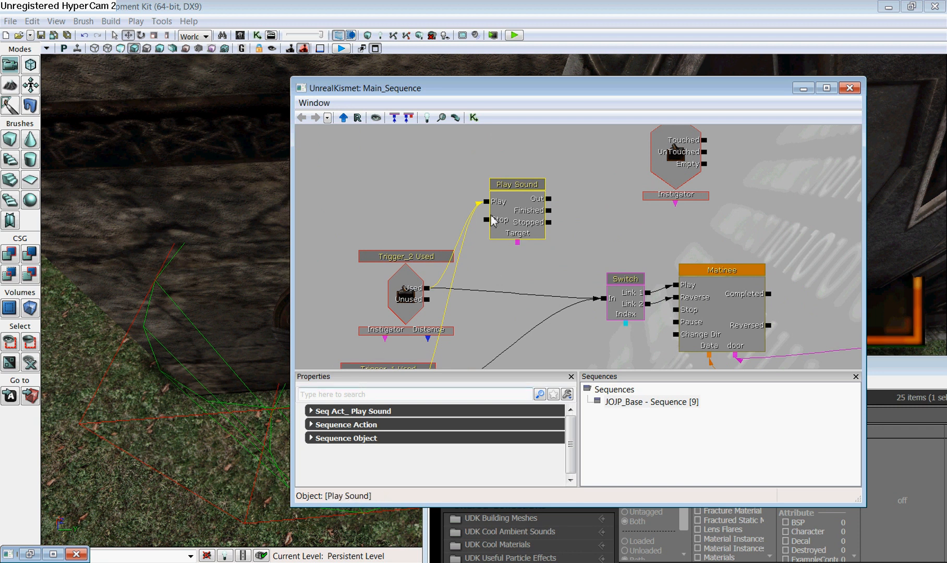
{"action": "left_click", "coordinate": [312, 411]}
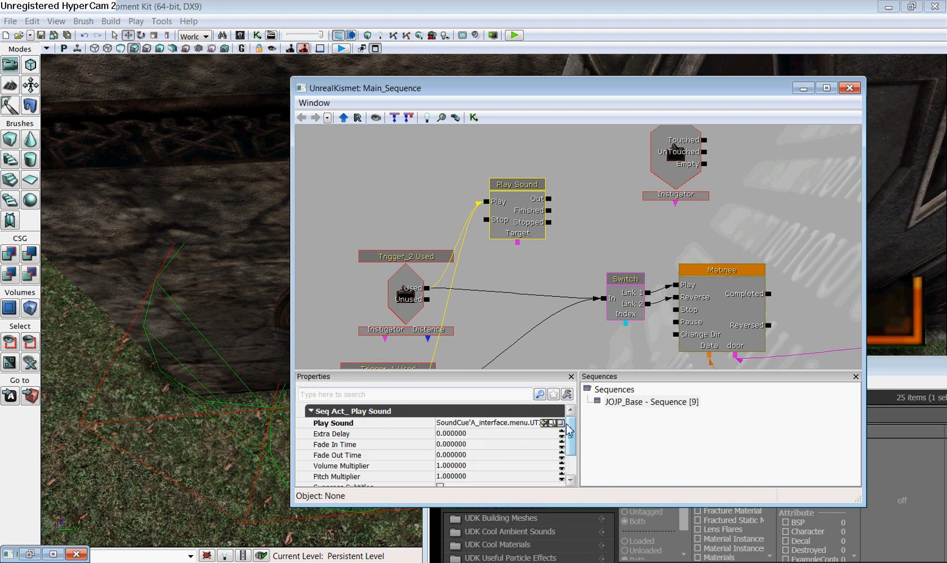
{"action": "left_click", "coordinate": [493, 425]}
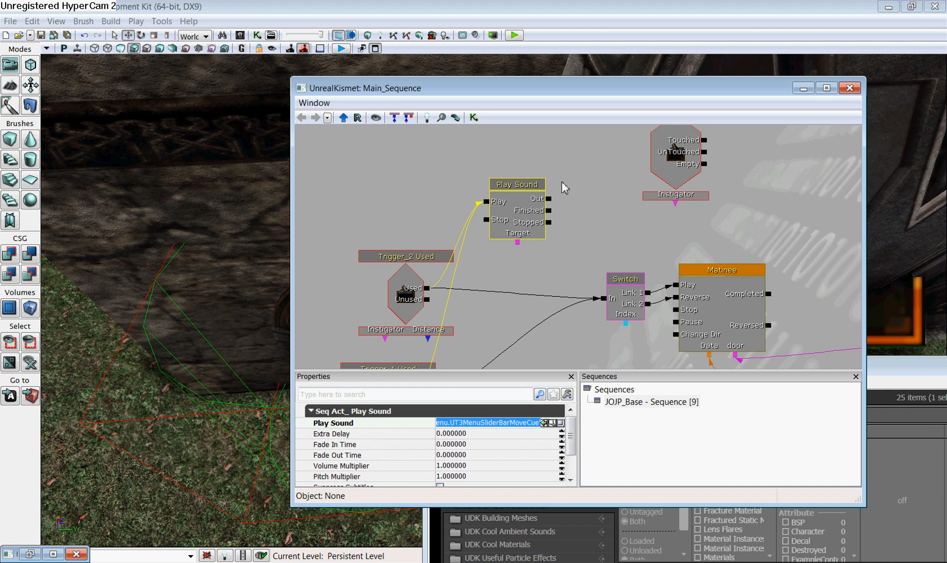
Arrange the Kismet and Content Browser windows so both can be used, and show the contents of the A_Weapon_ShockRifle package.
{"action": "left_click_drag", "start_coordinate": [585, 98], "coordinate": [320, 112]}
{"action": "left_click_drag", "start_coordinate": [675, 370], "coordinate": [531, 65]}
{"action": "left_click_drag", "start_coordinate": [462, 503], "coordinate": [473, 460]}
{"action": "left_click", "coordinate": [418, 506]}
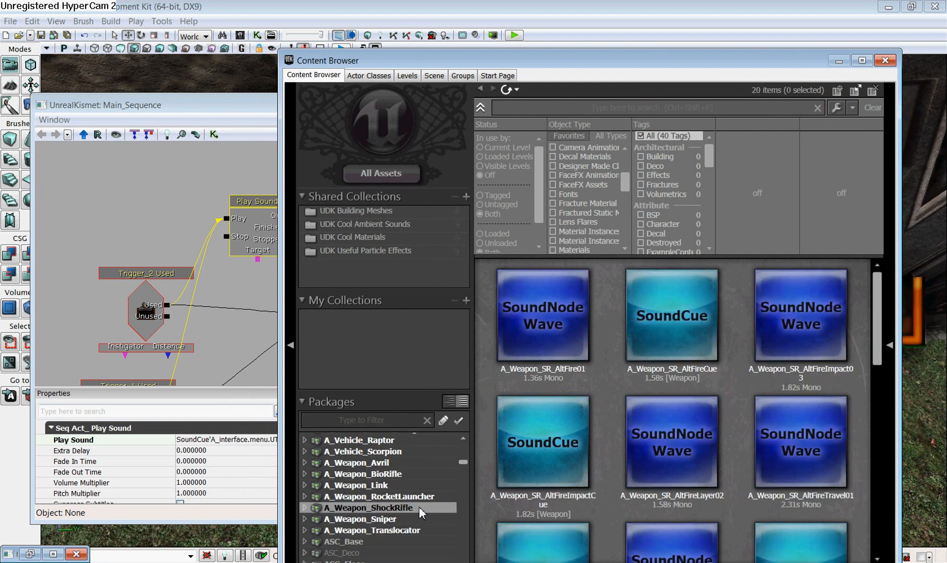
Browse the package's SoundCues, selecting A_Weapon_SR_AltFireCue and A_Weapon_SR_ComboExplosionCue in turn.
{"action": "left_click", "coordinate": [701, 356]}
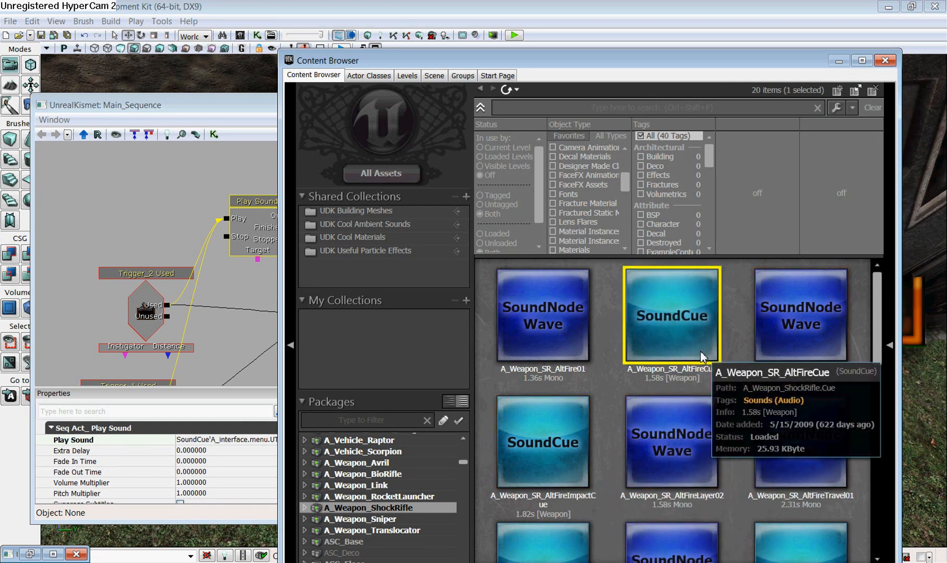
{"action": "scroll", "coordinate": [733, 375], "scroll_direction": "down", "scroll_amount": 4}
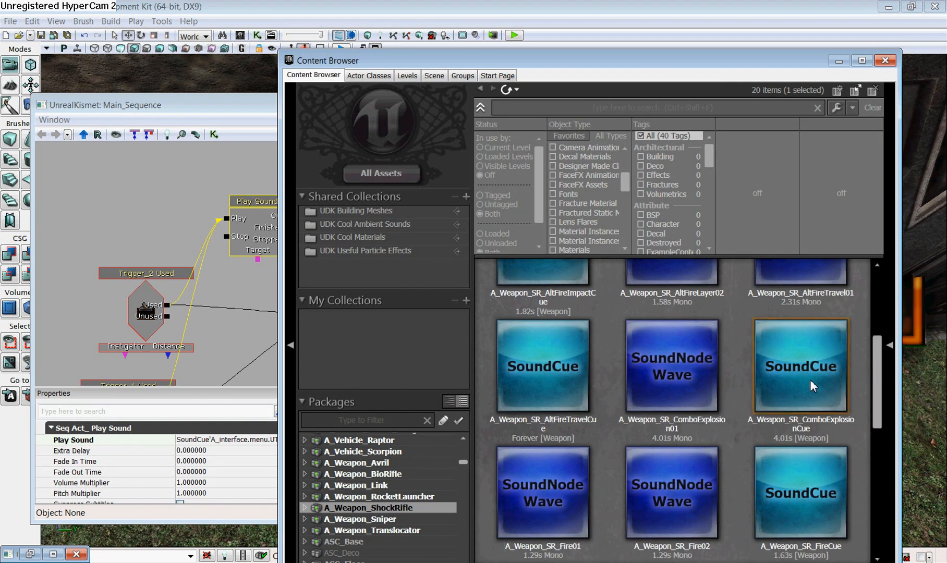
{"action": "left_click", "coordinate": [812, 386]}
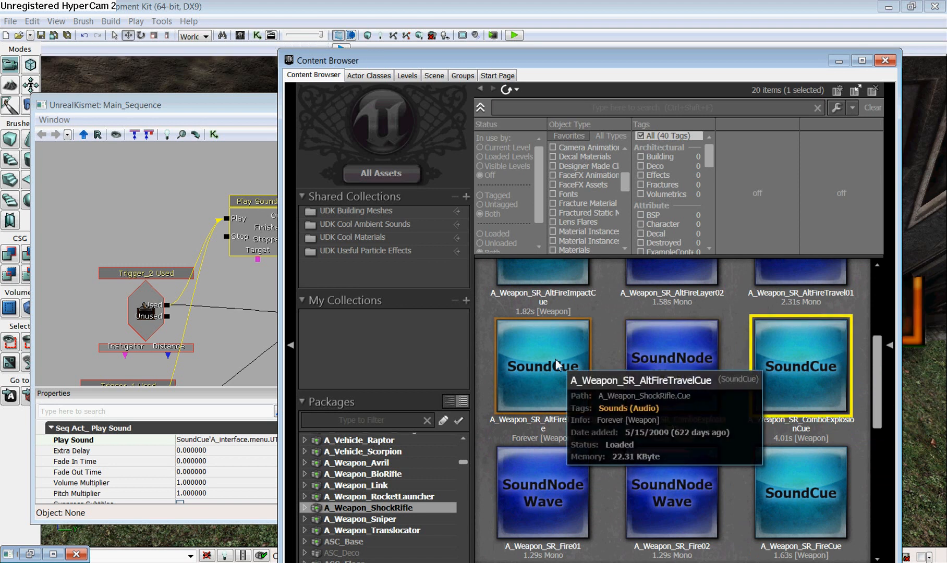
Browse further SoundCues in the A_Weapon_ShockRifle package, selecting A_Weapon_SR_AltFireTravelCue and A_Weapon_SR_FireCue in turn.
{"action": "left_click", "coordinate": [557, 365]}
{"action": "scroll", "coordinate": [793, 442], "scroll_direction": "down", "scroll_amount": 1}
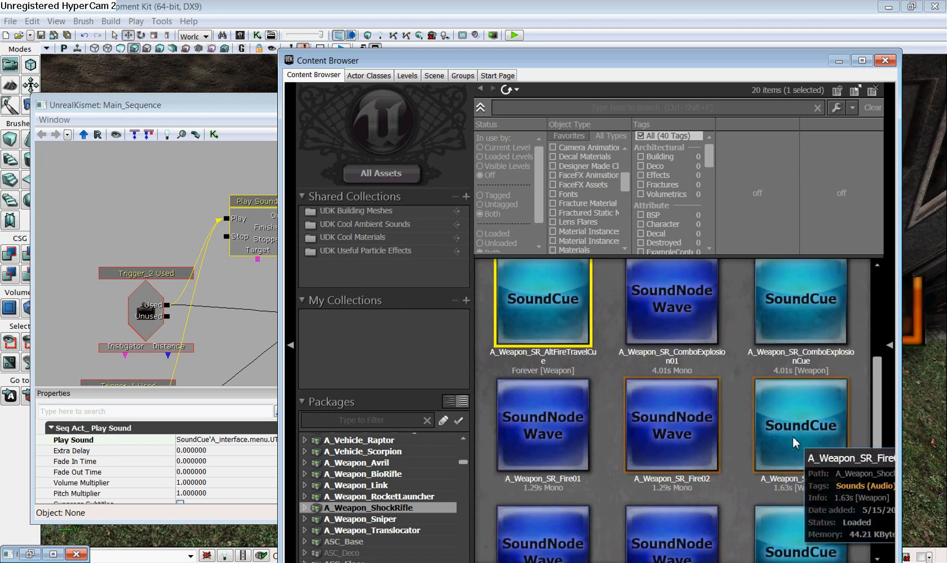
{"action": "left_click", "coordinate": [794, 442]}
{"action": "scroll", "coordinate": [771, 454], "scroll_direction": "down", "scroll_amount": 2}
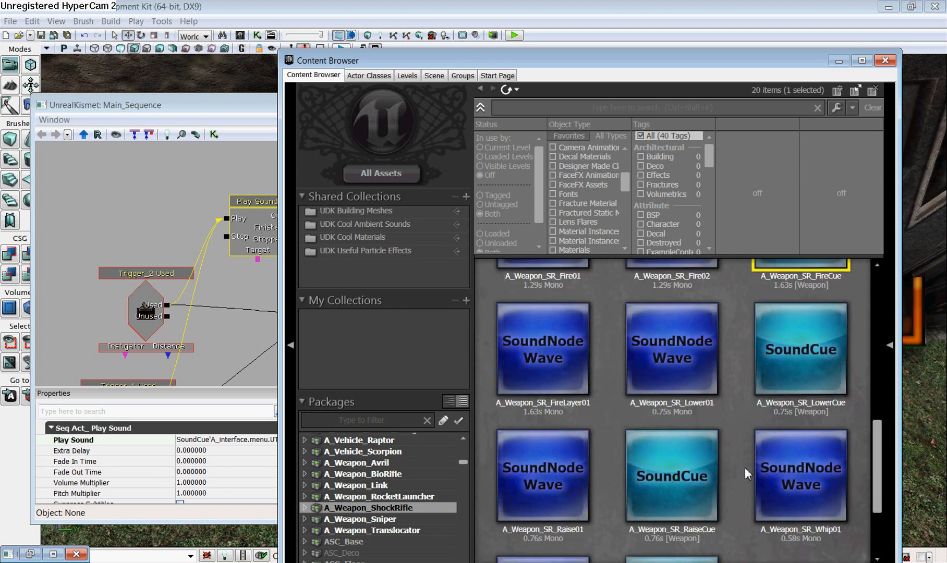
{"action": "scroll", "coordinate": [746, 464], "scroll_direction": "down", "scroll_amount": 1}
{"action": "scroll", "coordinate": [746, 463], "scroll_direction": "down", "scroll_amount": 2}
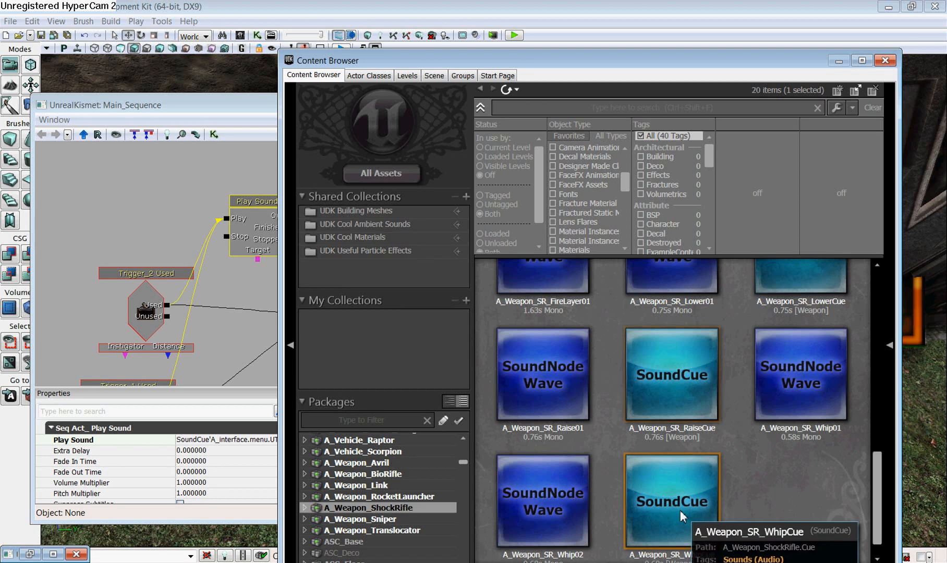
Assign the A_Weapon_SR_WhipCue SoundCue to the Kismet Play Sound action and close Kismet.
{"action": "left_click", "coordinate": [680, 513]}
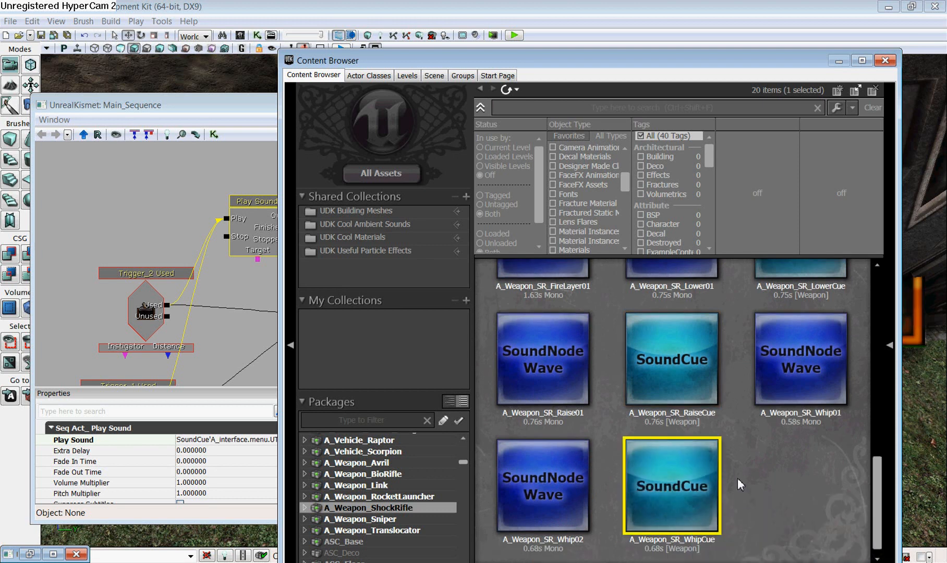
{"action": "scroll", "coordinate": [737, 478], "scroll_direction": "down", "scroll_amount": 1}
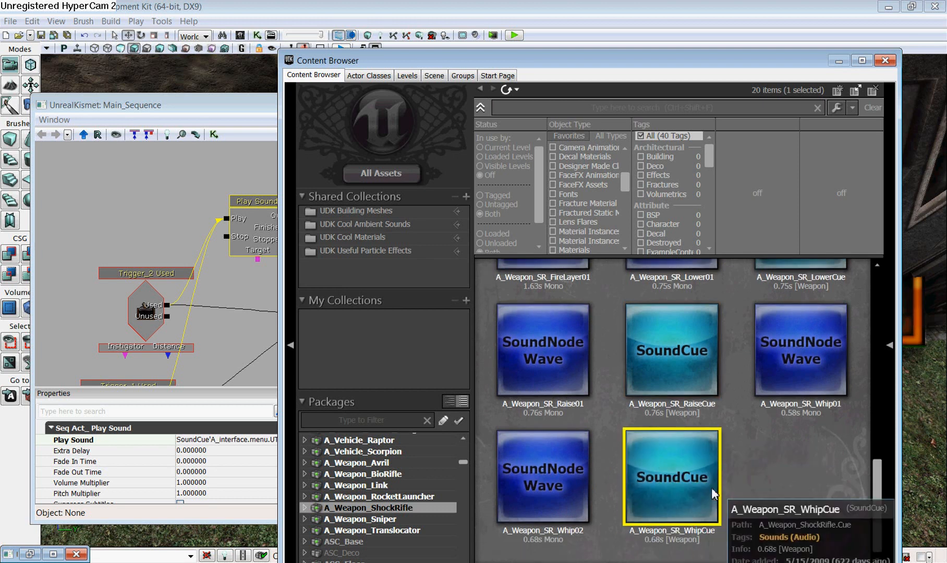
{"action": "left_click", "coordinate": [243, 109]}
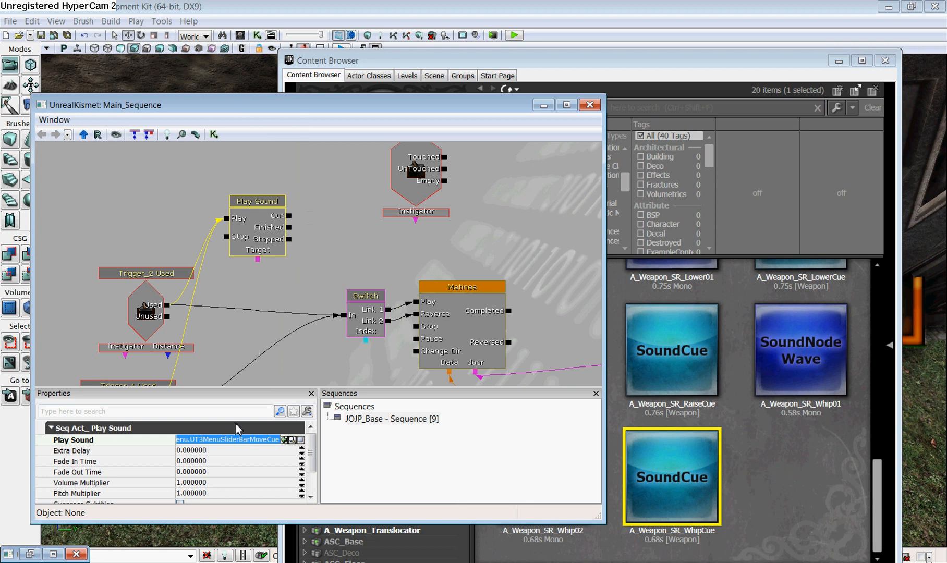
{"action": "left_click", "coordinate": [284, 440]}
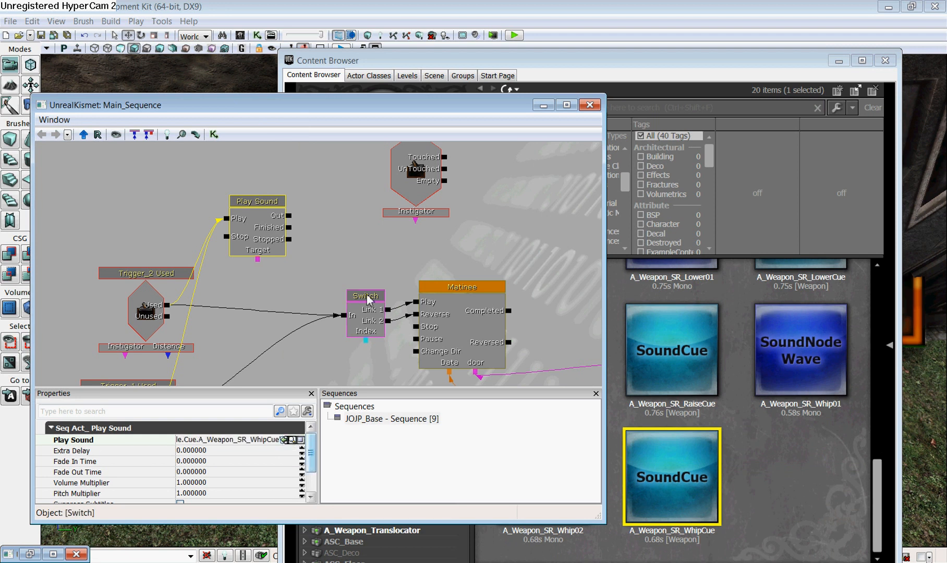
{"action": "left_click", "coordinate": [588, 106]}
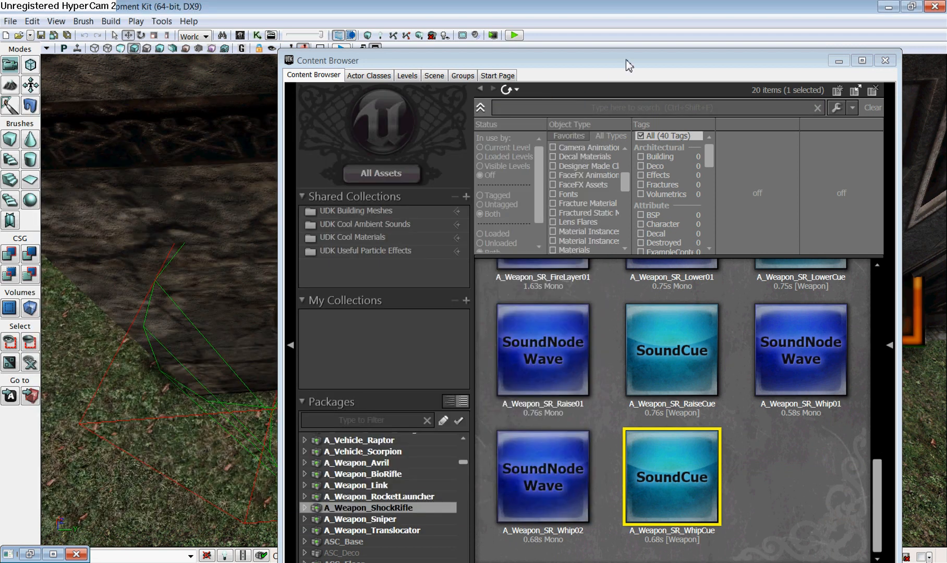
Play the level in the editor preview, walk to the trigger beside the door to test its sound, and exit the preview.
{"action": "left_click_drag", "start_coordinate": [628, 65], "coordinate": [613, 356]}
{"action": "left_click", "coordinate": [514, 35]}
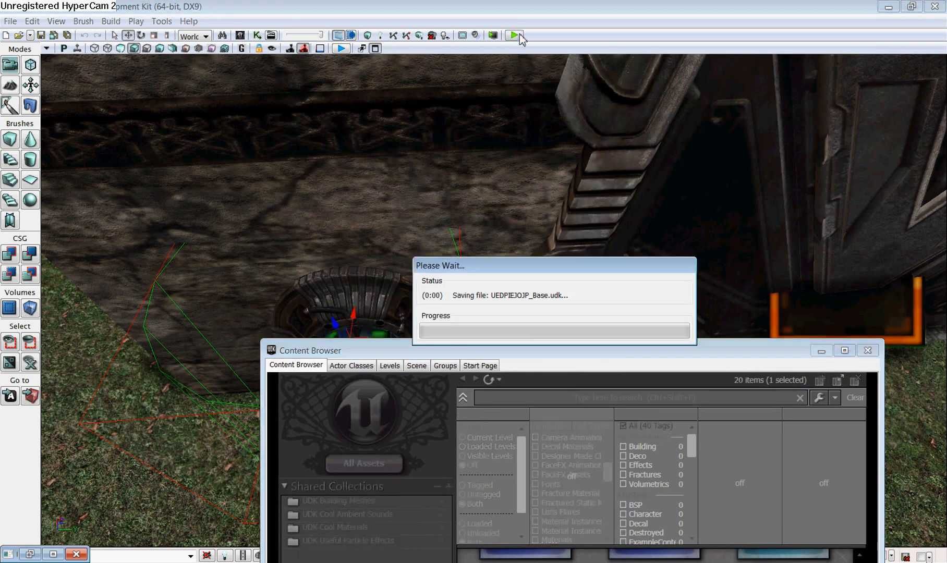
{"action": "key", "text": "w"}
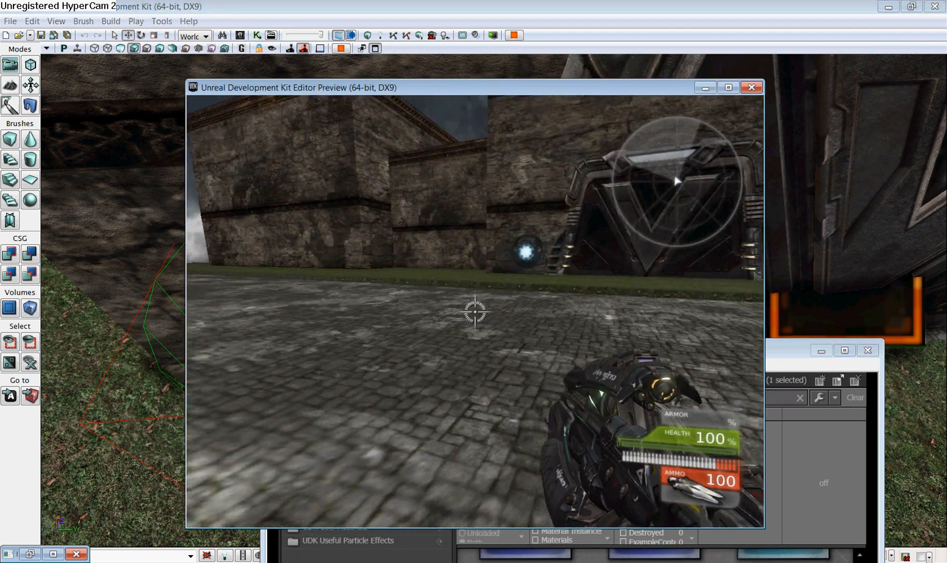
{"action": "key", "text": "w"}
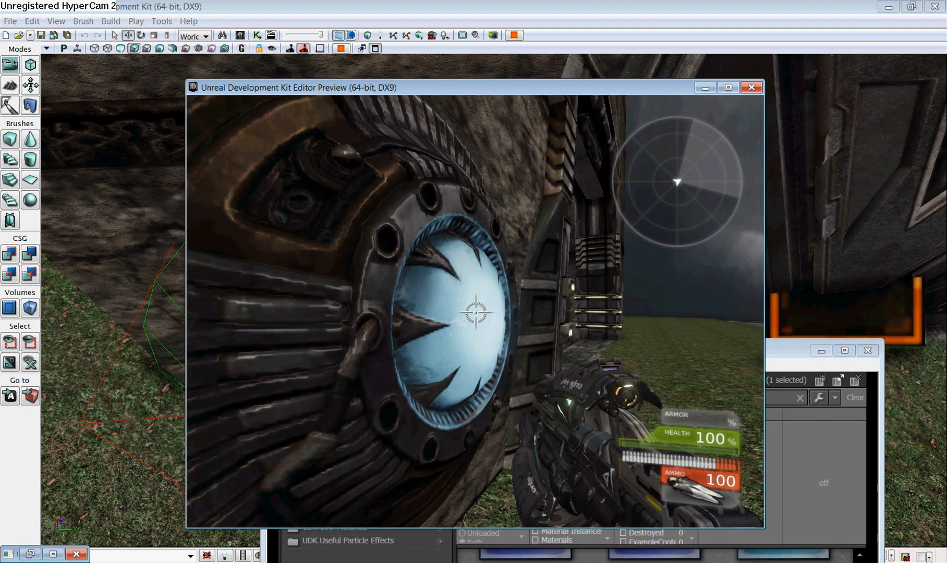
{"action": "key", "text": "d"}
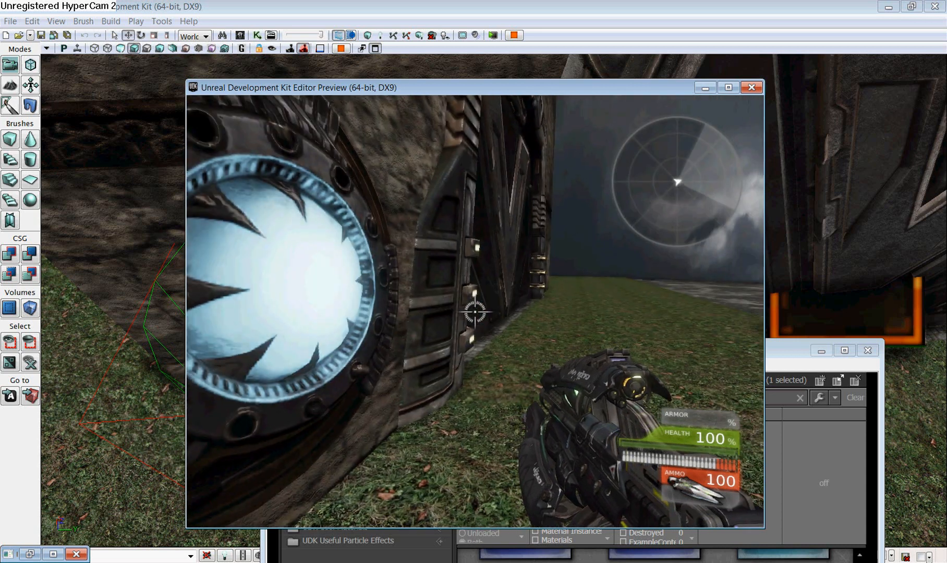
{"action": "key", "text": "Escape"}
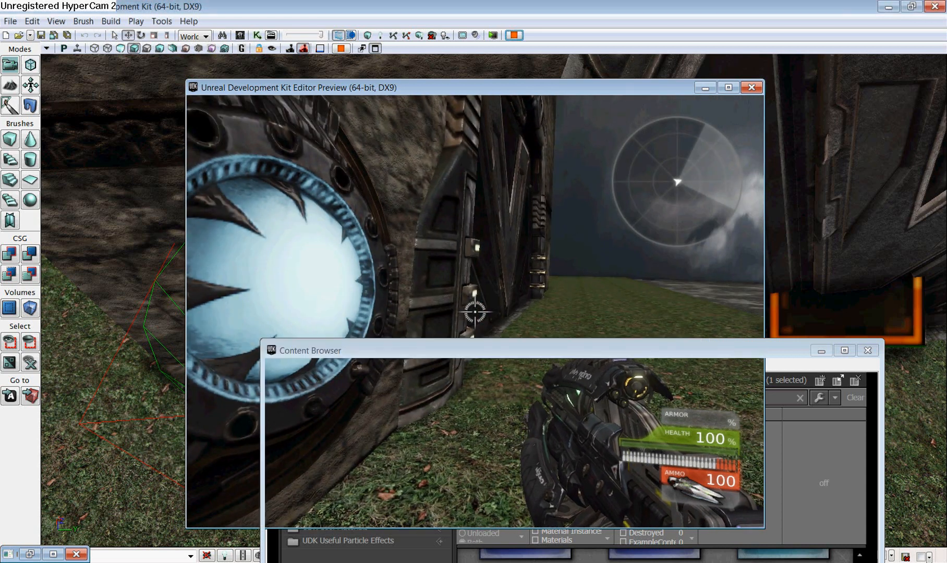
Reopen the Kismet main sequence to review the Play Sound, Switch and Matinee connections, and close it.
{"action": "mouse_move", "coordinate": [546, 241]}
{"action": "right_mouse_down"}
{"action": "mouse_move", "coordinate": [548, 294]}
{"action": "mouse_move", "coordinate": [546, 240]}
{"action": "right_mouse_up"}
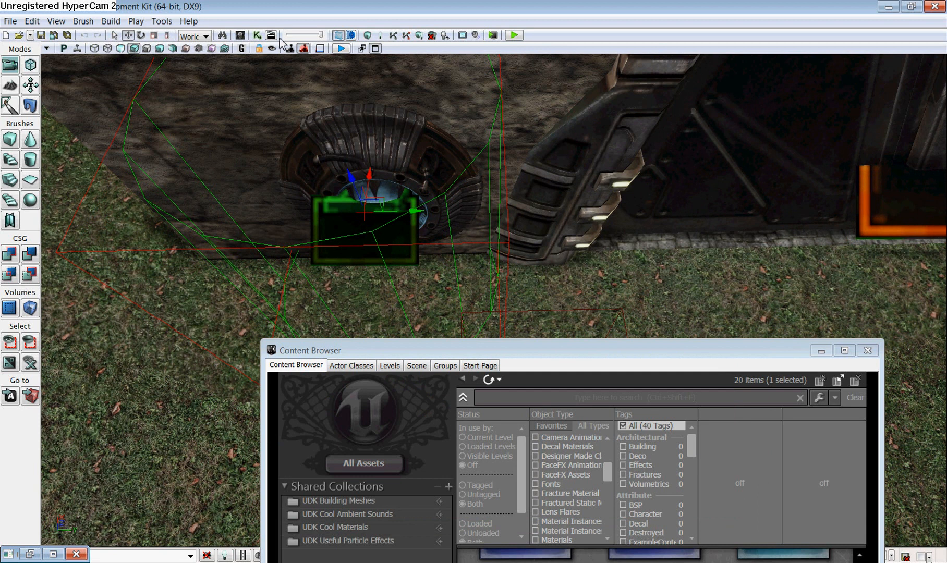
{"action": "left_click", "coordinate": [256, 35]}
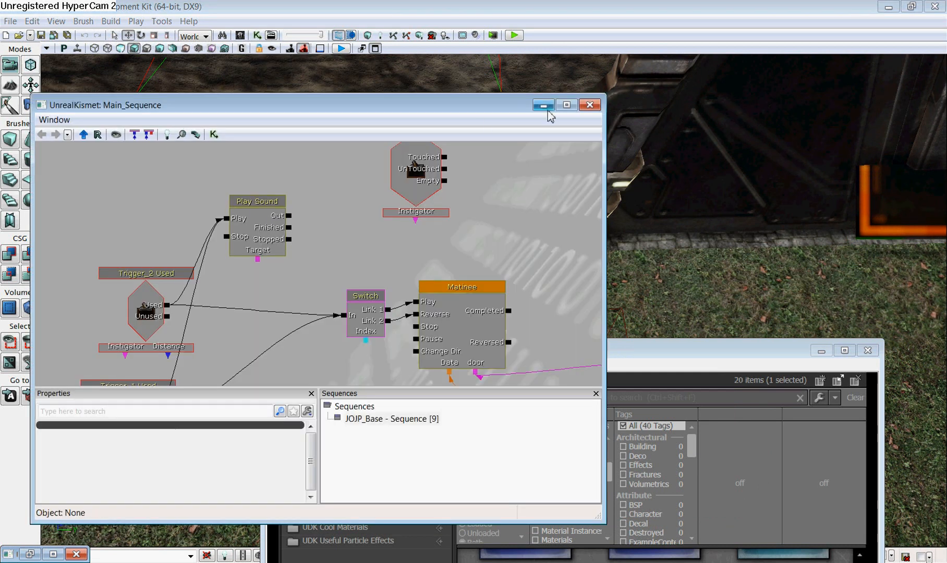
{"action": "left_click", "coordinate": [591, 108]}
Inspect the sound settings in the door's InterpActor properties and close the properties.
{"action": "right_click_drag", "start_coordinate": [647, 285], "coordinate": [645, 238]}
{"action": "double_click", "coordinate": [645, 238]}
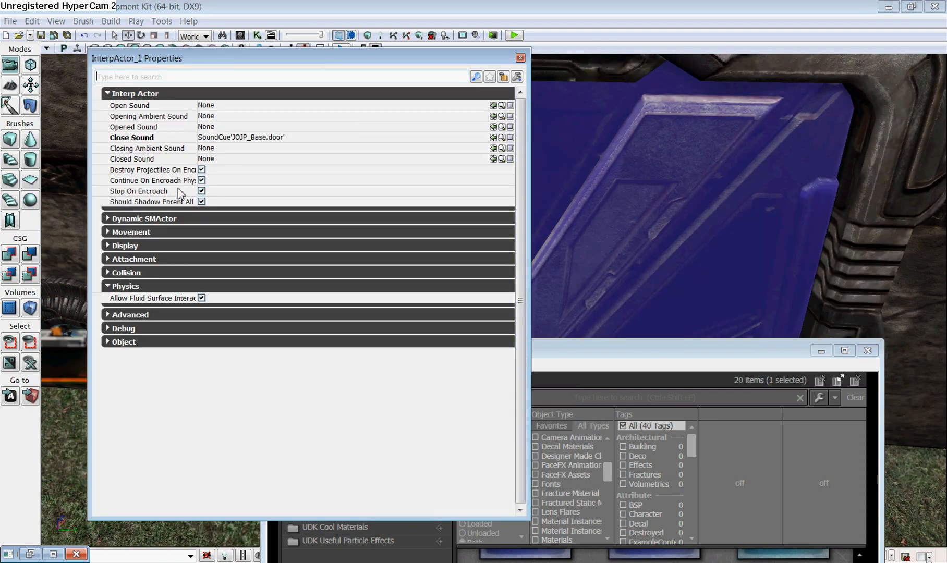
{"action": "mouse_move", "coordinate": [181, 209]}
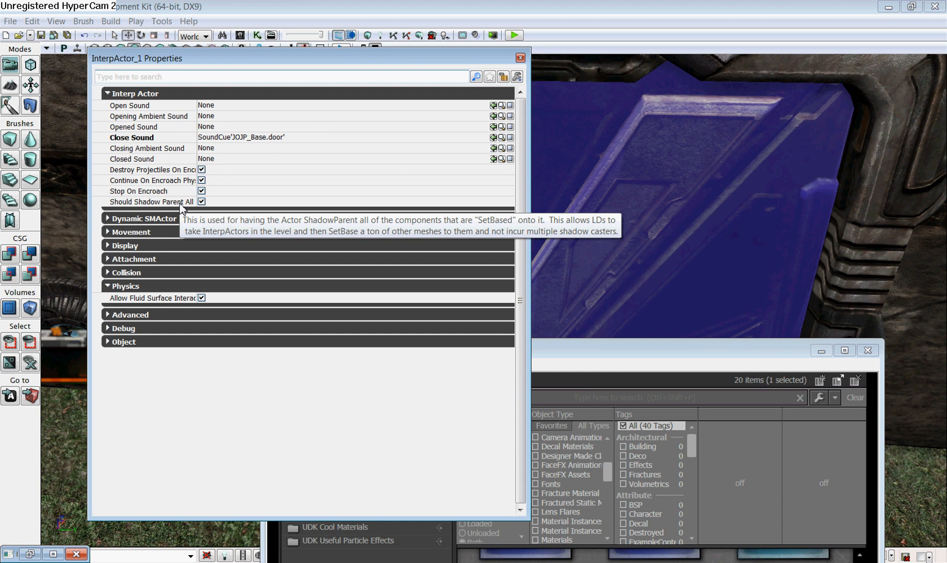
{"action": "left_click", "coordinate": [520, 57]}
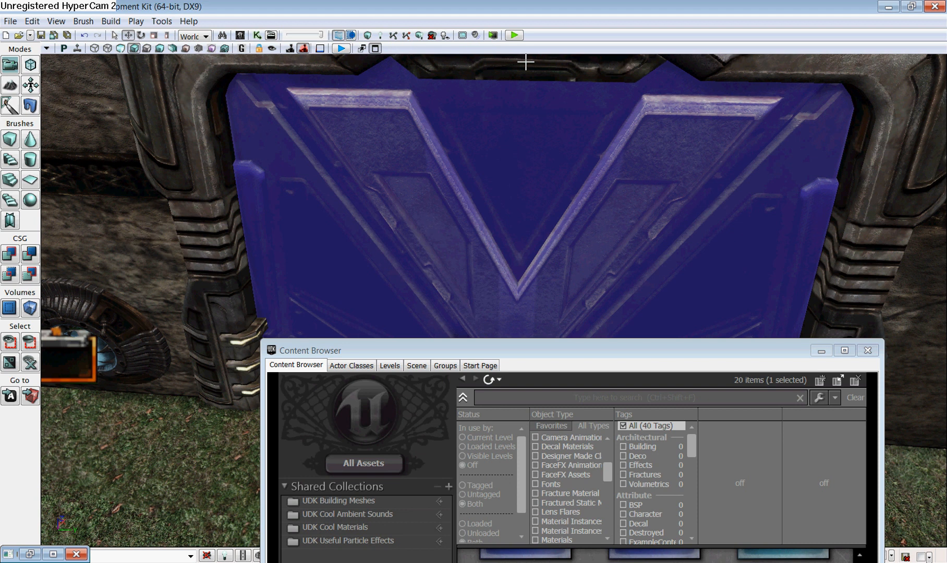